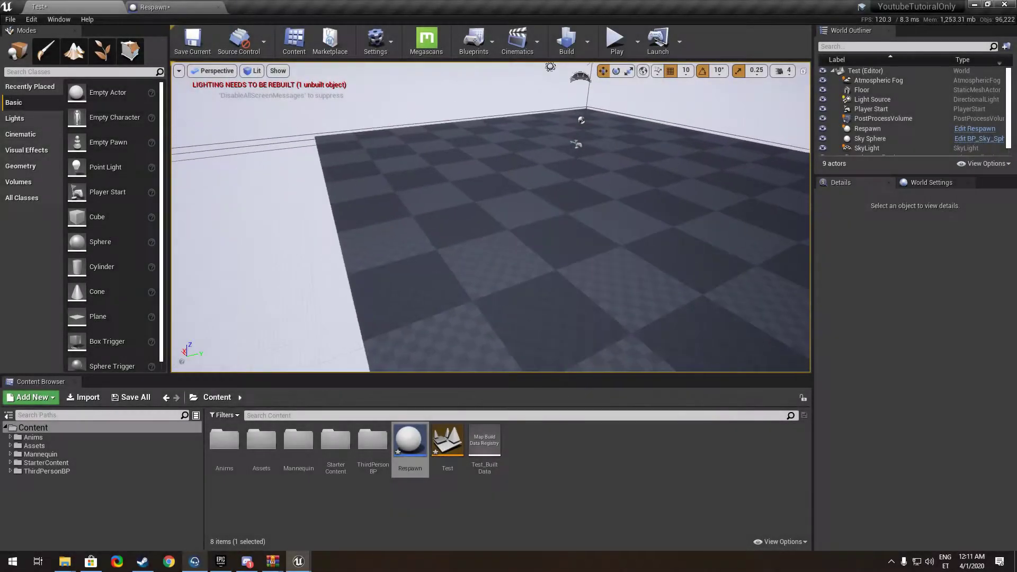
Play-test the level, running the character forward across the checkered floor.
right_click_drag(343, 186, 343, 186)
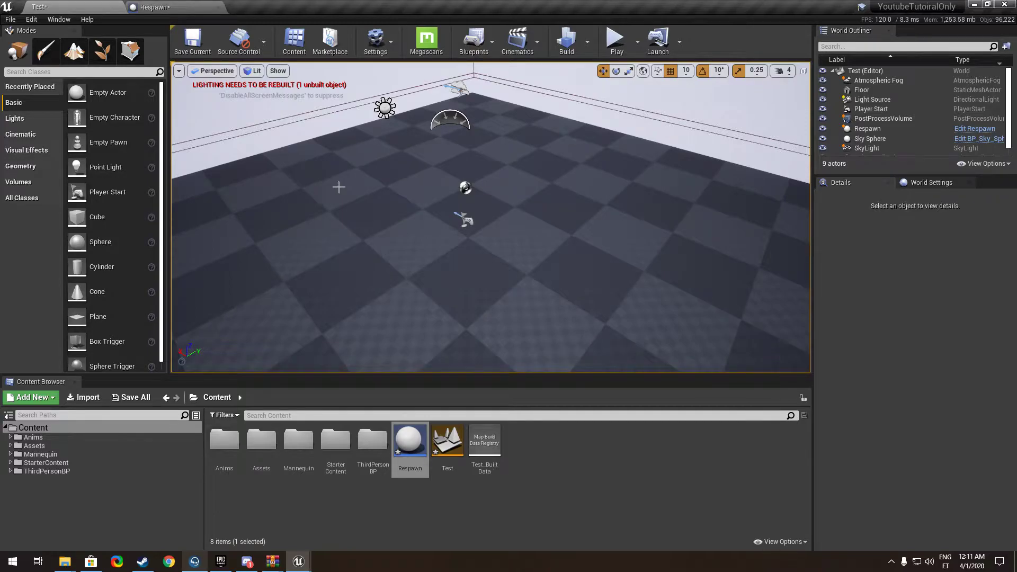
left_click(616, 52)
key("w")
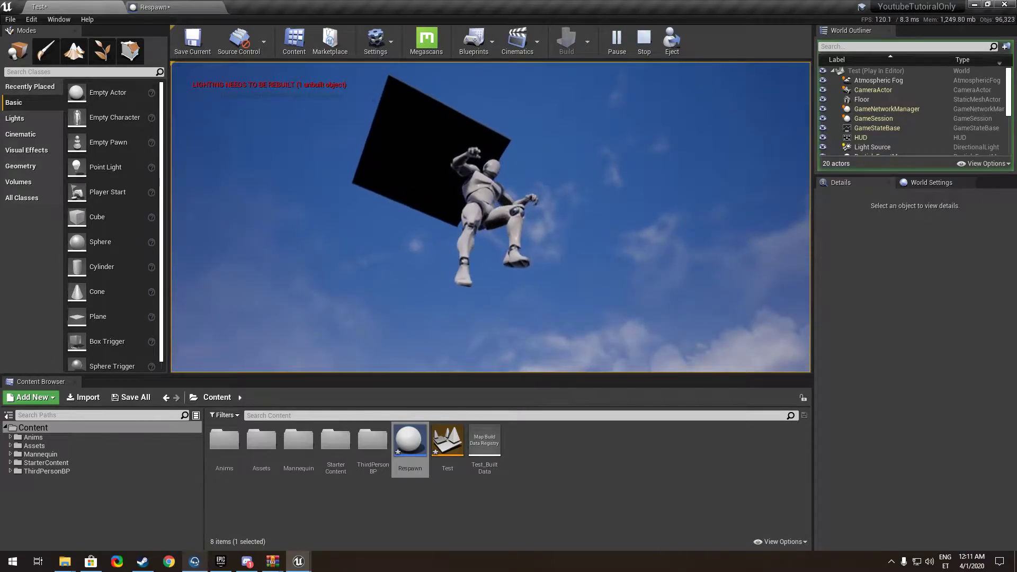
key("Escape")
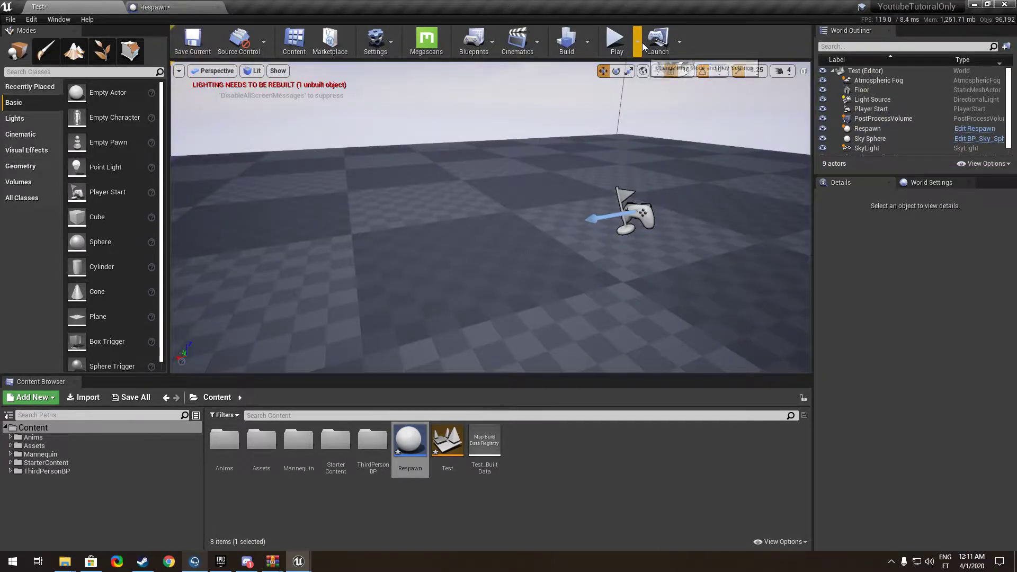
Run a second brief play-test, then bring up the Respawn Blueprint's Event Graph.
left_click(615, 43)
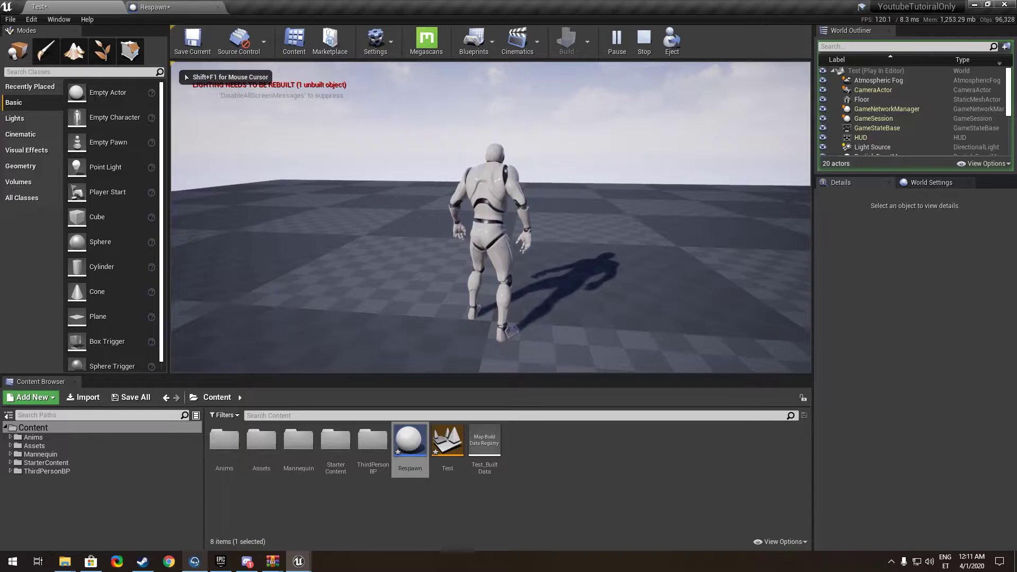
key("Escape")
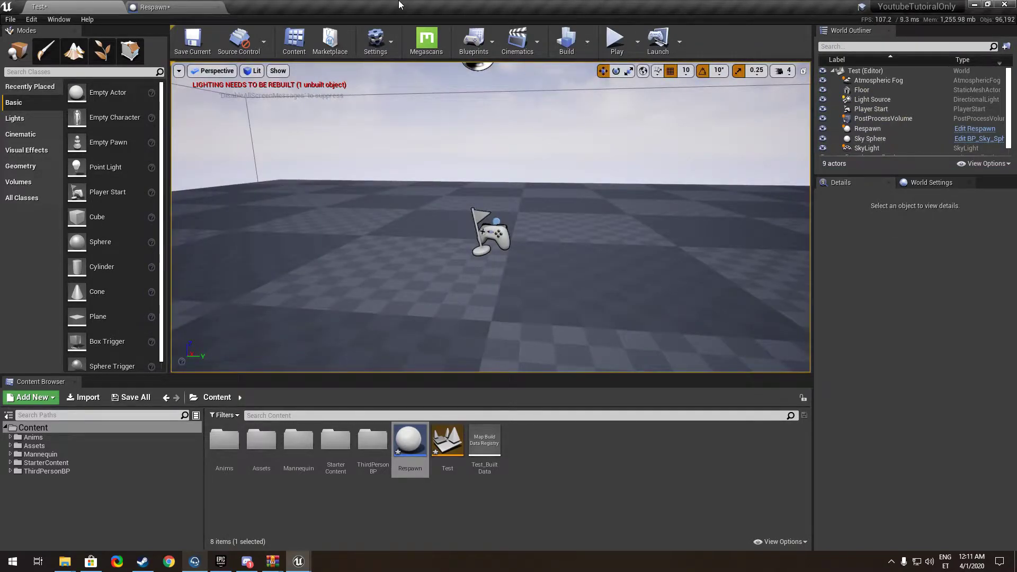
left_click(198, 5)
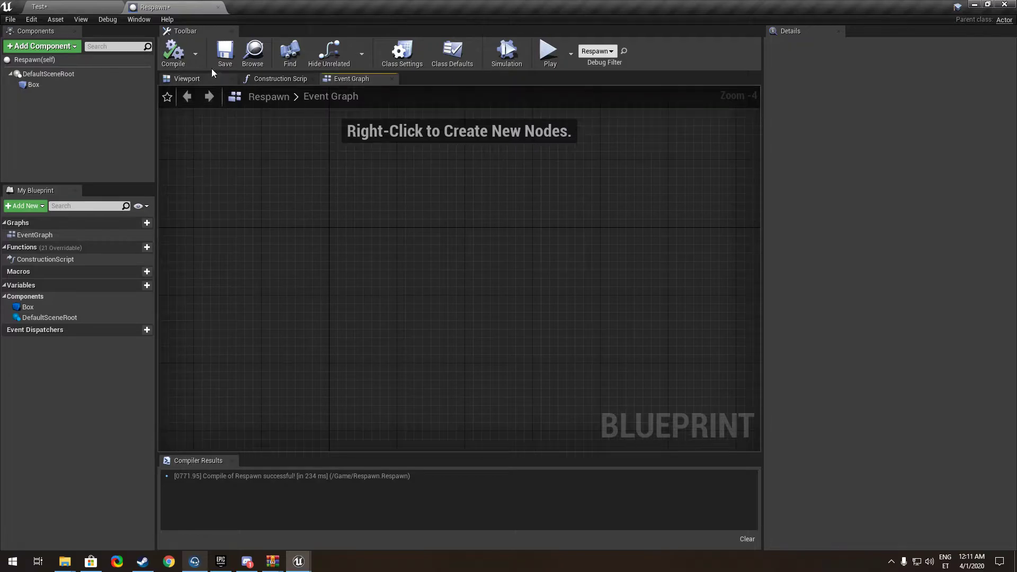
left_click(74, 6)
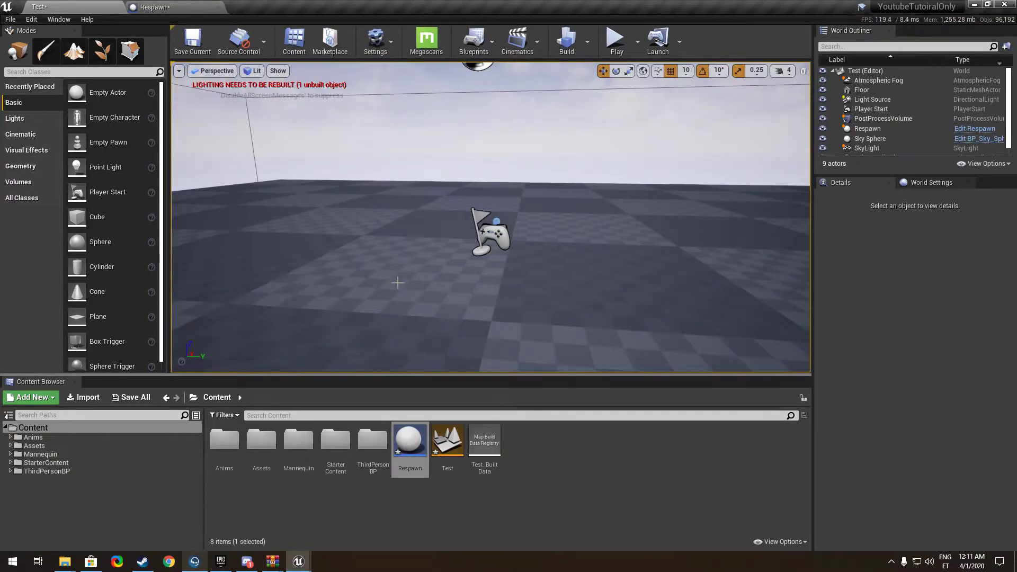
left_click(410, 445)
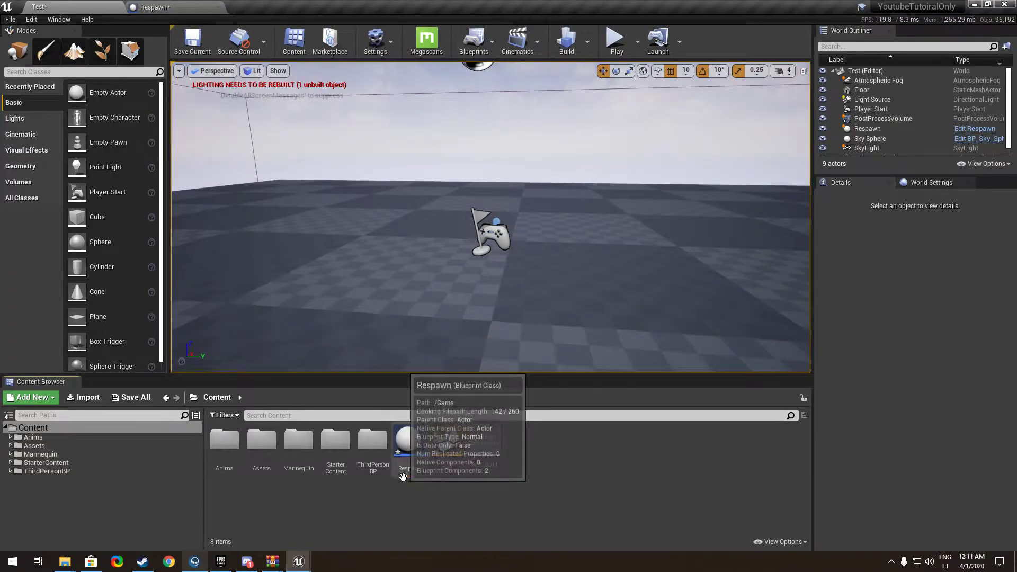
double_click(409, 441)
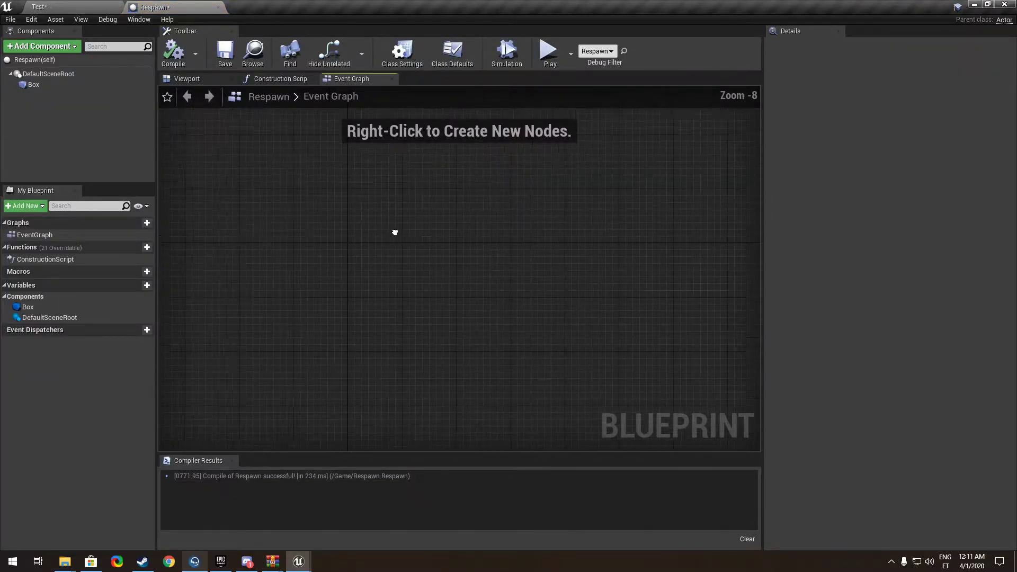
left_click(79, 7)
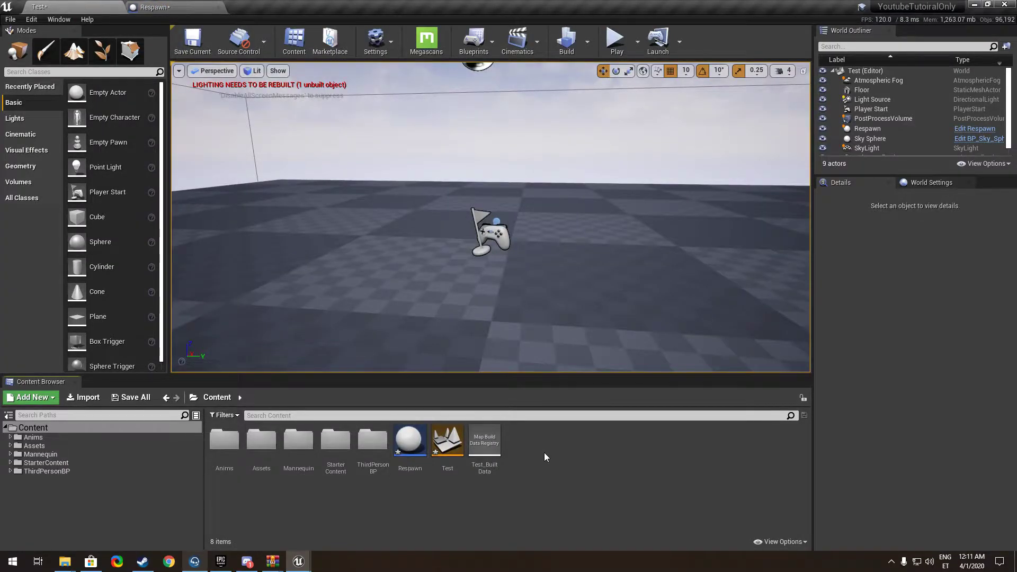
right_click(518, 451)
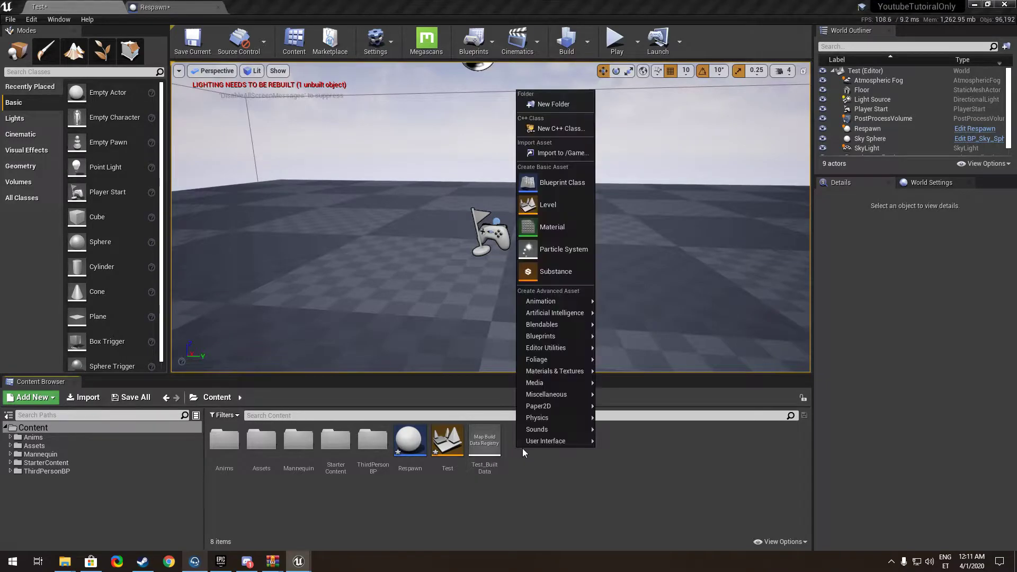
left_click(546, 183)
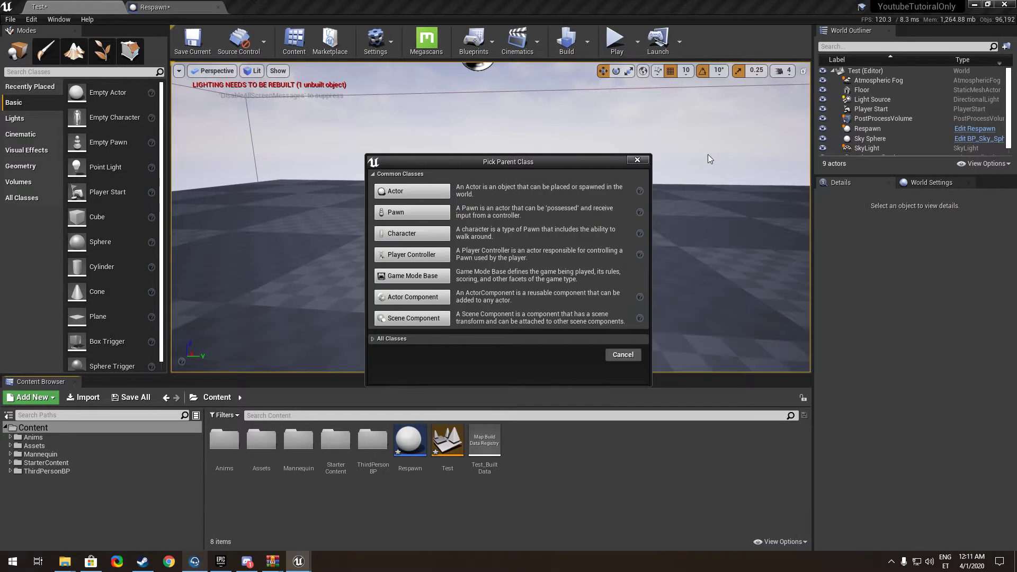
left_click(639, 160)
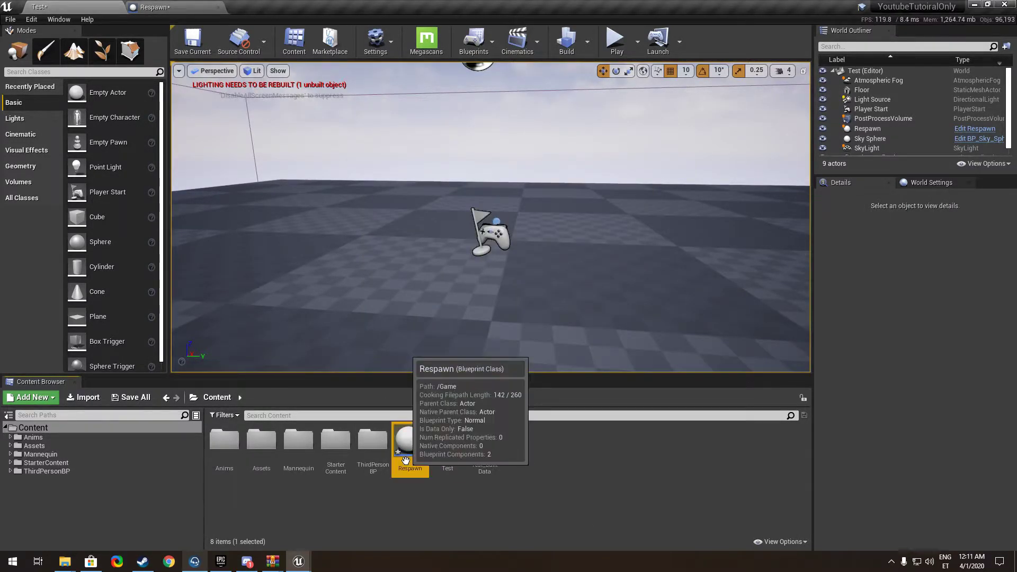
double_click(408, 442)
left_click(97, 89)
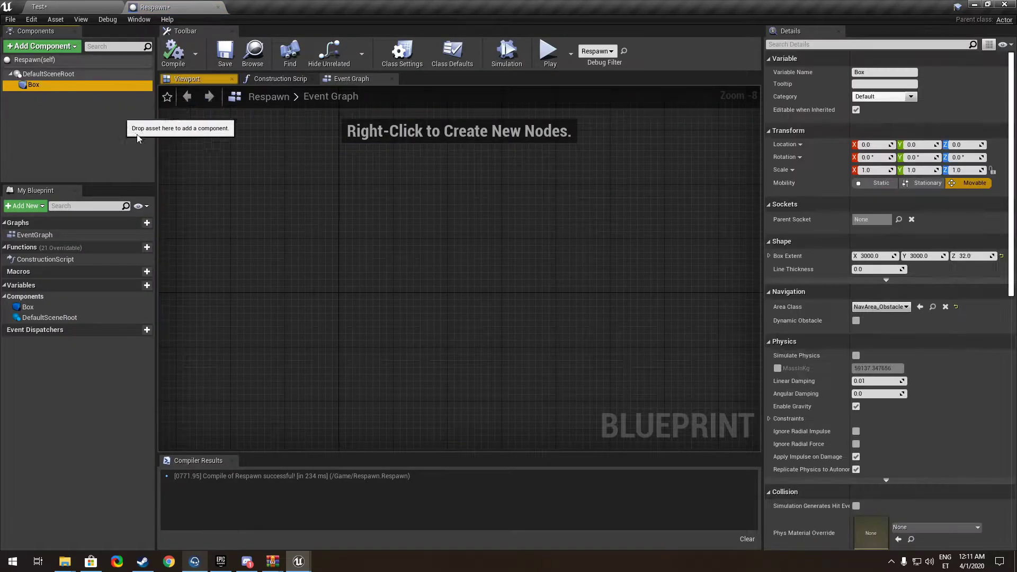
right_click(291, 230)
Add the Box's On Component Begin Overlap event to the Respawn graph.
left_click(296, 261)
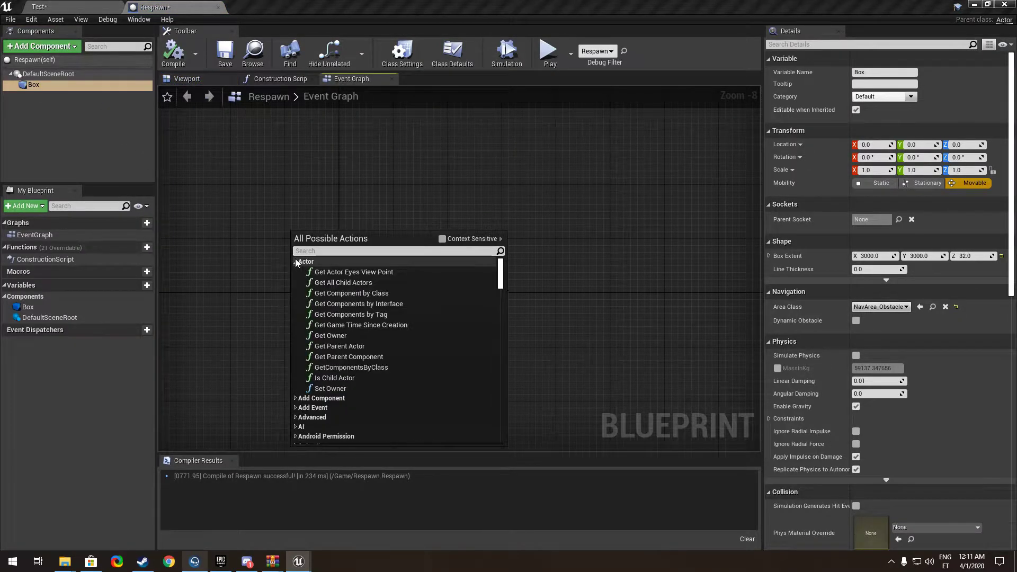
left_click(443, 240)
right_click(427, 189)
left_click(428, 222)
left_click(436, 231)
left_click(441, 241)
scroll(456, 208, "up", 8)
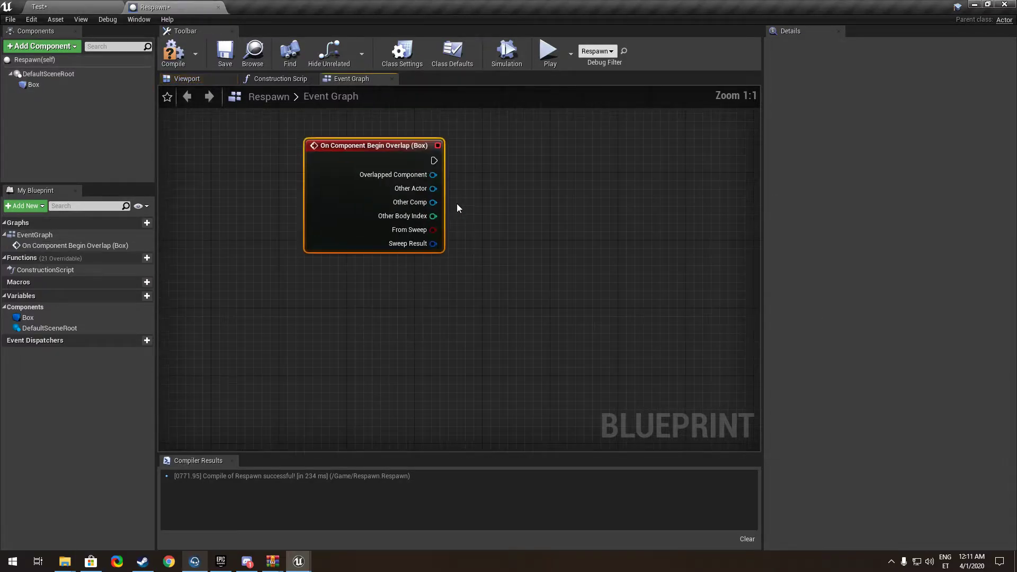
Wire a Cast To ThirdPersonCharacter node from the event's Other Actor output.
mouse_move(433, 189)
left_mouse_down()
mouse_move(496, 169)
mouse_move(487, 170)
left_mouse_up()
type("Cast to thi")
key("Up")
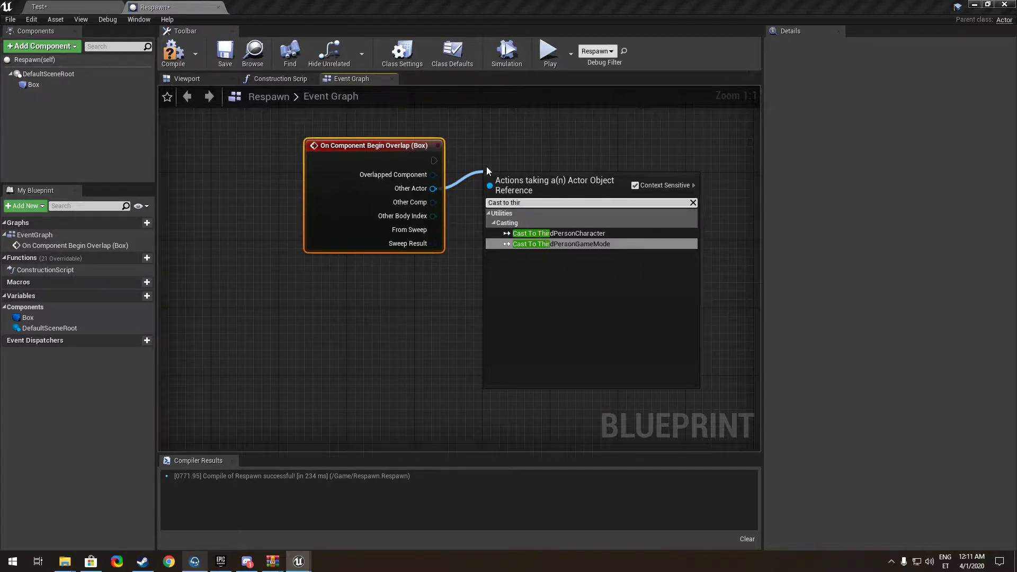
key("Return")
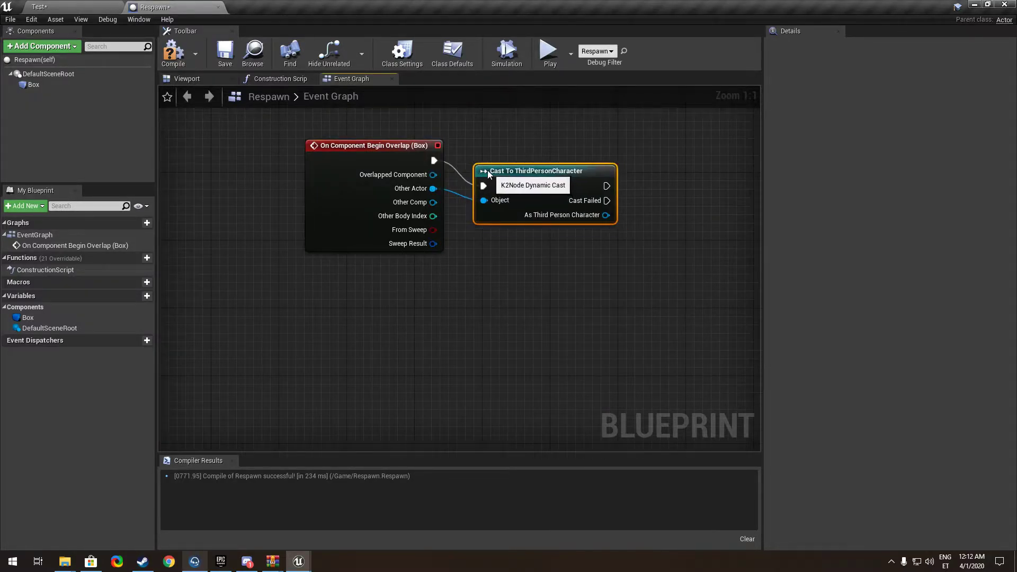
left_click_drag(496, 183, 478, 148)
mouse_move(532, 148)
right_mouse_down()
mouse_move(408, 151)
mouse_move(408, 175)
right_mouse_up()
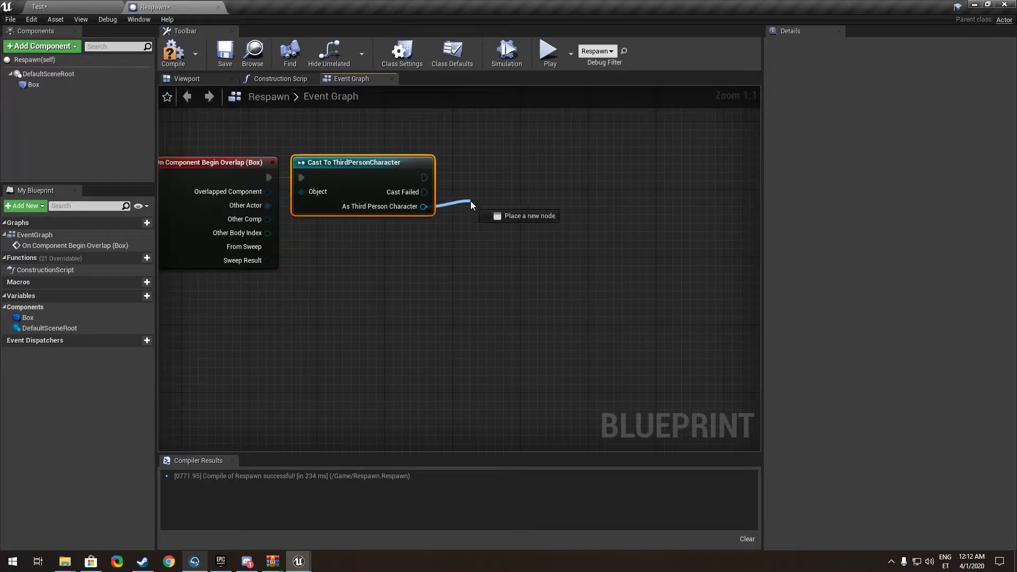
Add a Get Root Component node fed by As Third Person Character.
left_click_drag(431, 207, 495, 211)
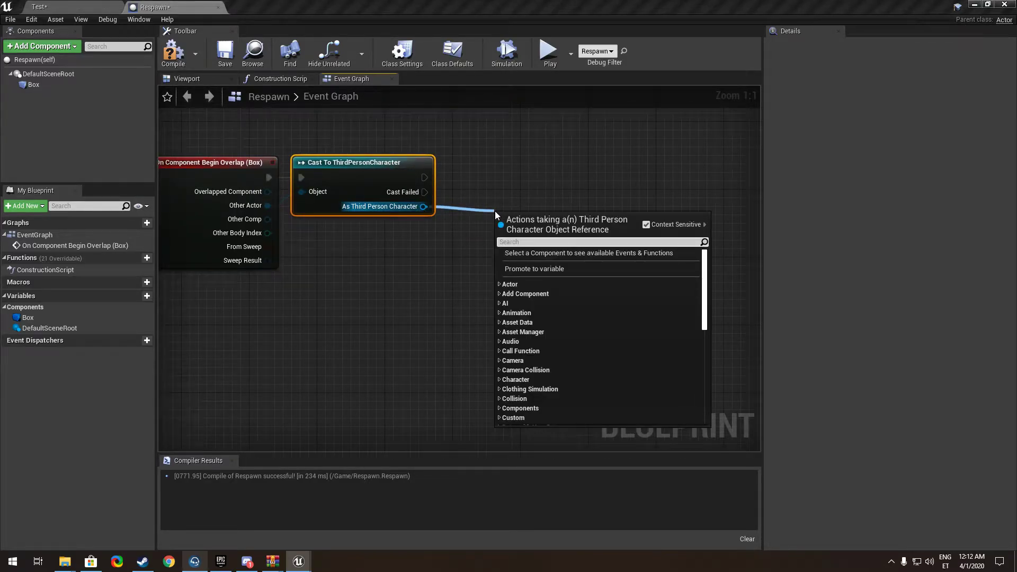
type("Root")
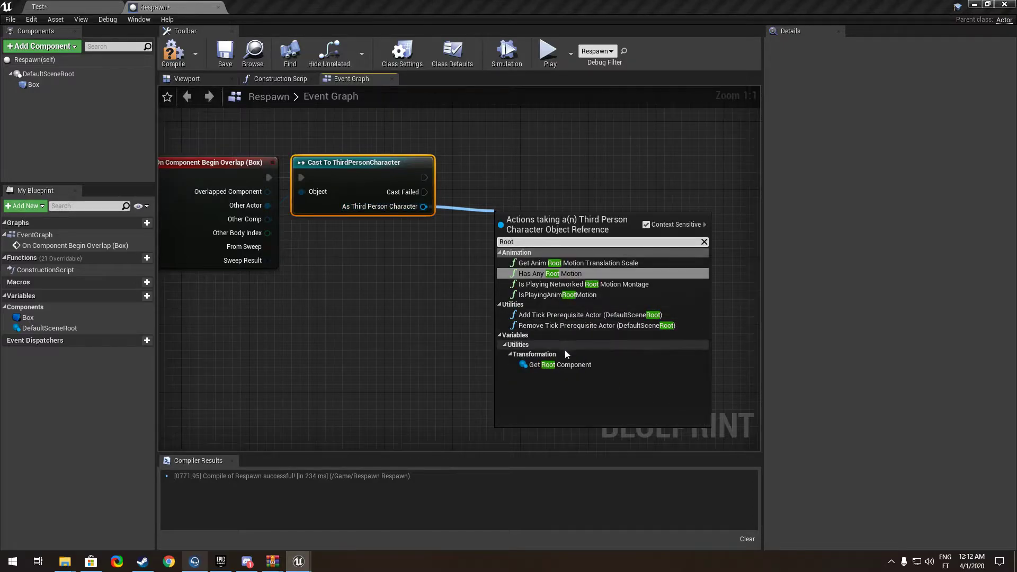
left_click(562, 364)
left_click_drag(538, 226, 482, 222)
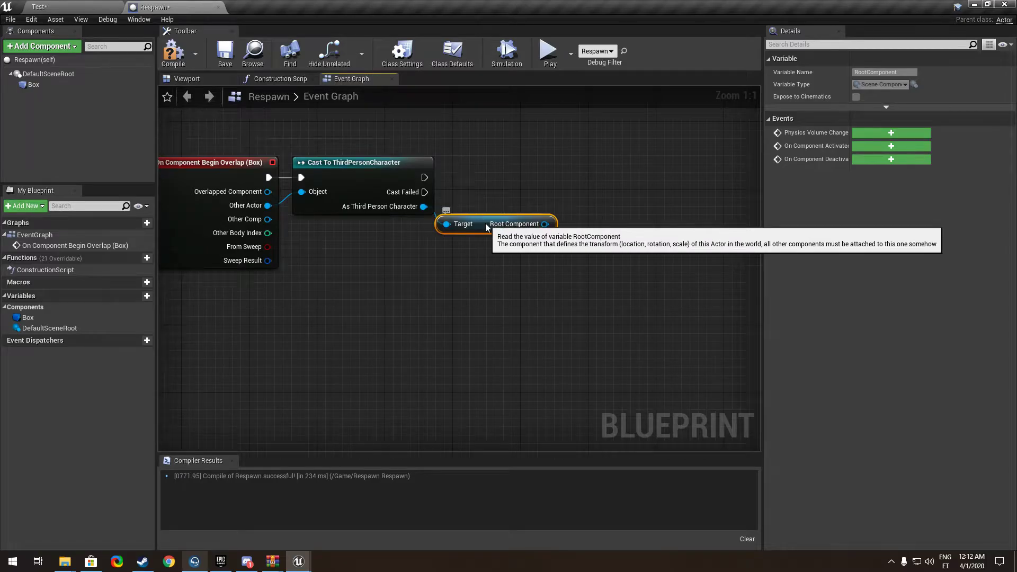
mouse_move(482, 223)
right_mouse_down()
mouse_move(472, 260)
mouse_move(416, 212)
right_mouse_up()
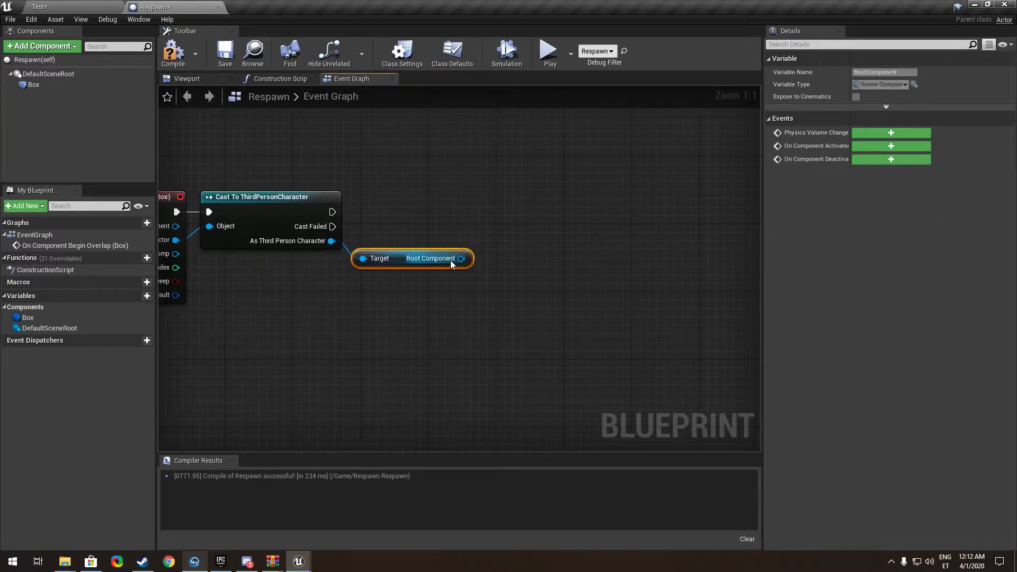
Add SetRelativeLocationAndRotation on the Root Component, executed after a successful cast.
left_click_drag(451, 262, 548, 257)
type("Set relat")
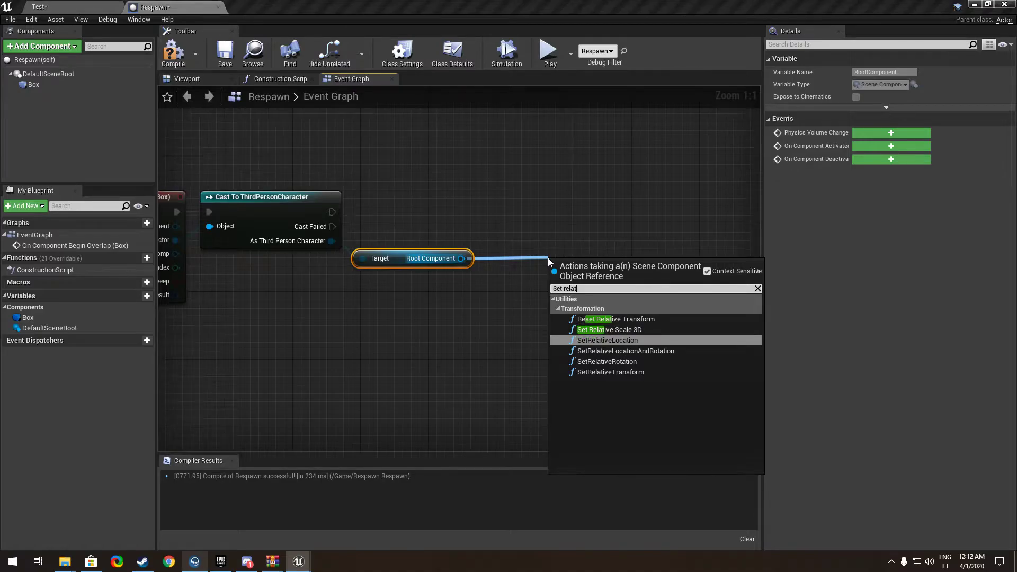
key("Down")
key("Down")
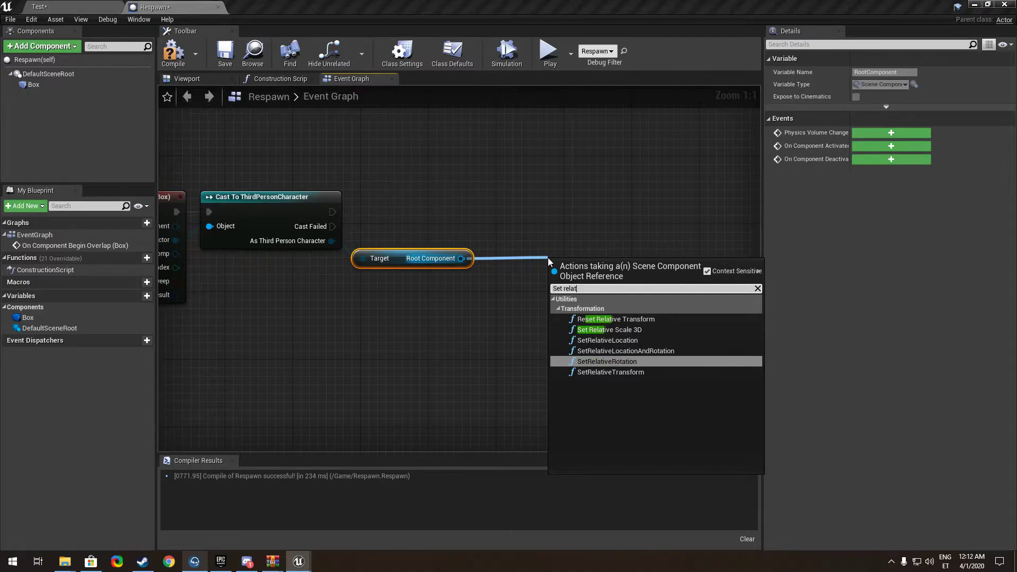
key("Up")
key("Return")
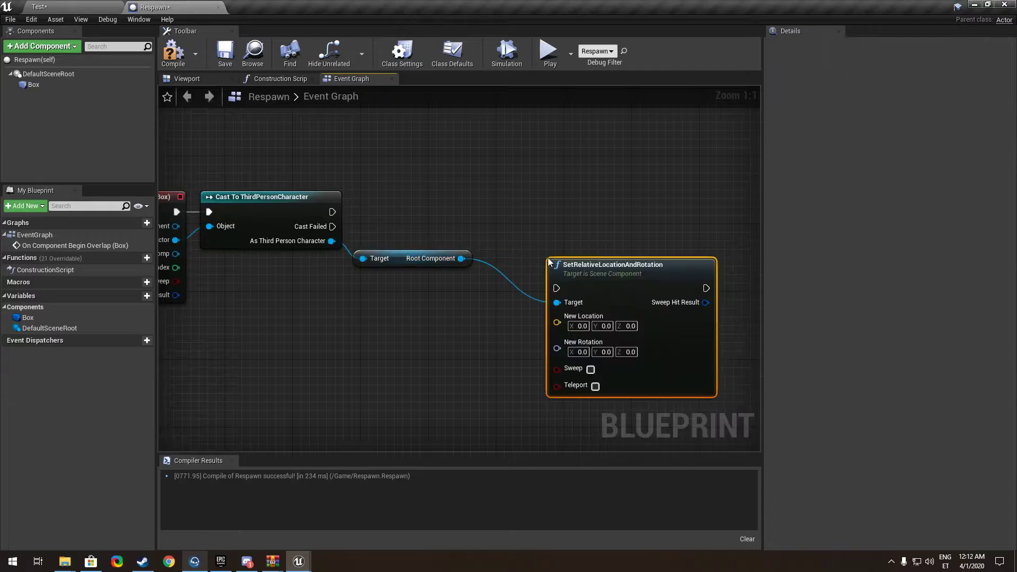
left_click_drag(636, 261, 602, 193)
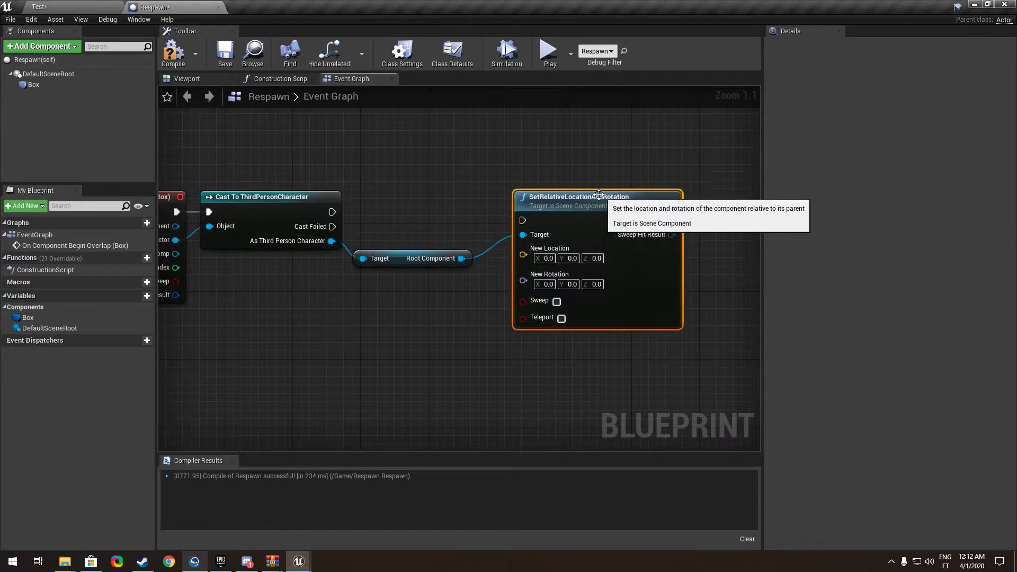
mouse_move(522, 220)
left_mouse_down()
mouse_move(333, 227)
mouse_move(331, 212)
left_mouse_up()
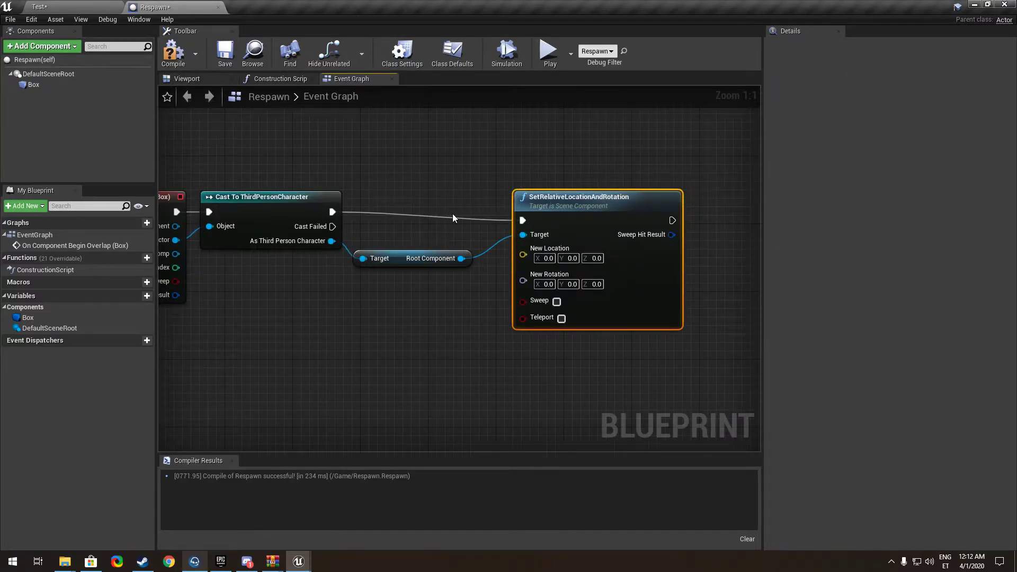
left_click_drag(549, 195, 549, 186)
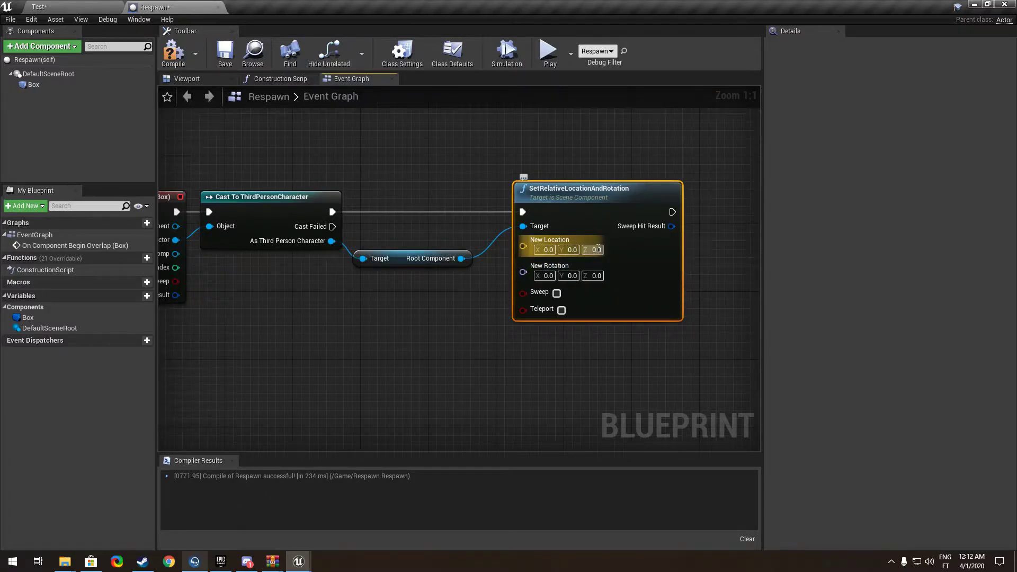
Compile the Respawn Blueprint, then return to the Test level.
left_click(170, 42)
scroll(319, 147, "down", 1)
right_click_drag(319, 147, 394, 183)
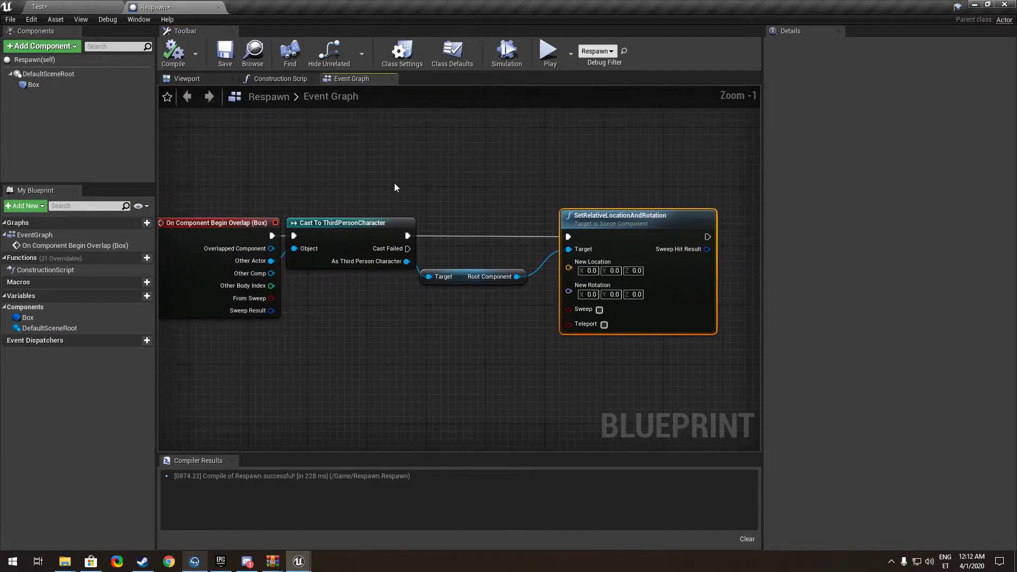
scroll(395, 183, "down", 1)
left_click(58, 6)
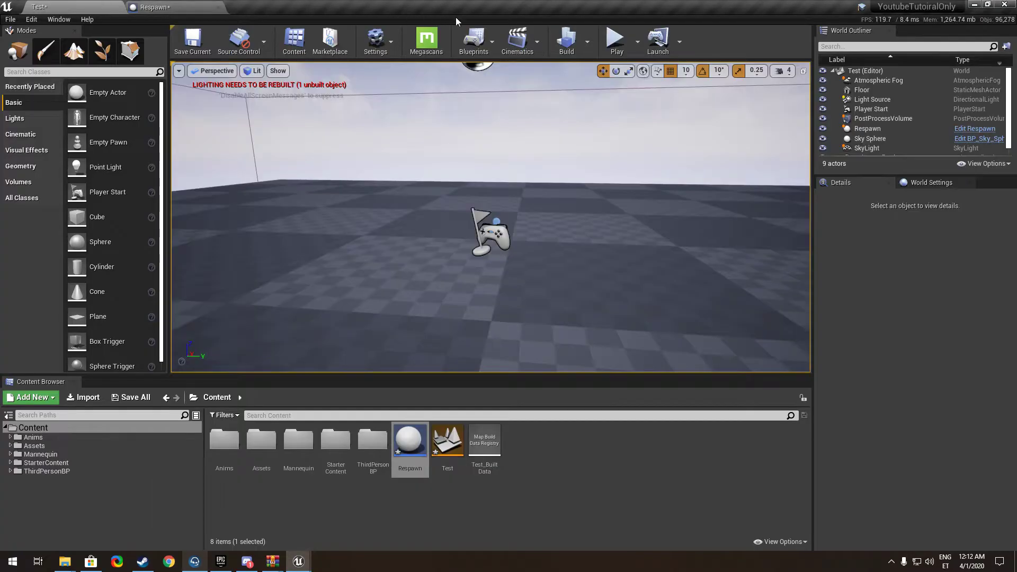
Play-test the Test level, running forward off the platform edge, then select the Player Start.
left_click(617, 43)
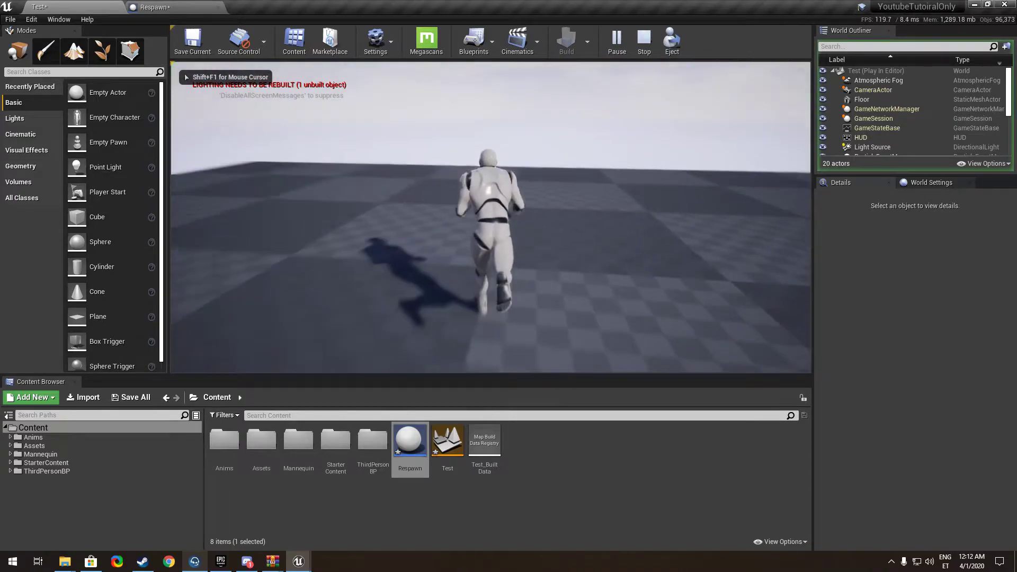
key("w")
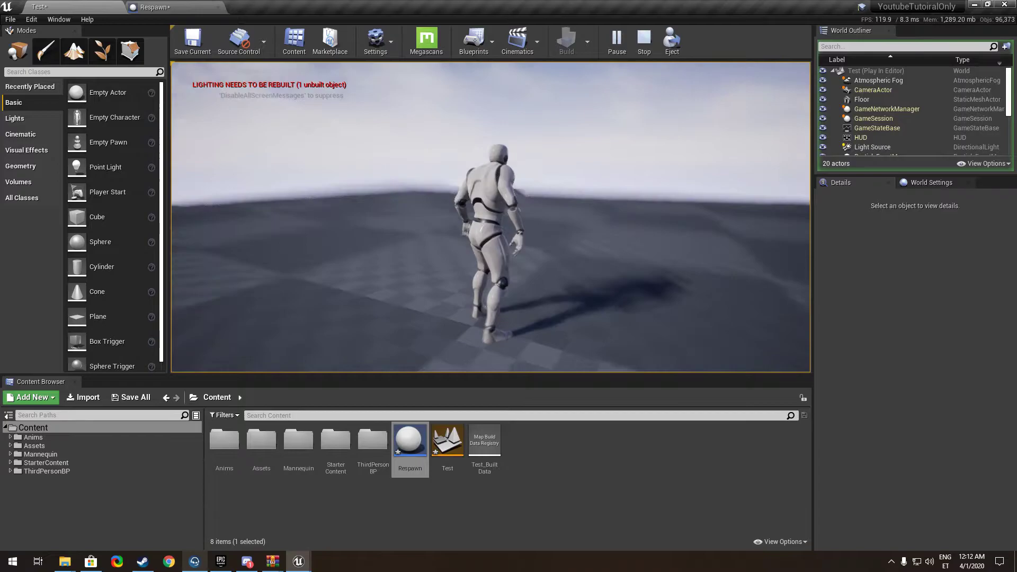
key("w")
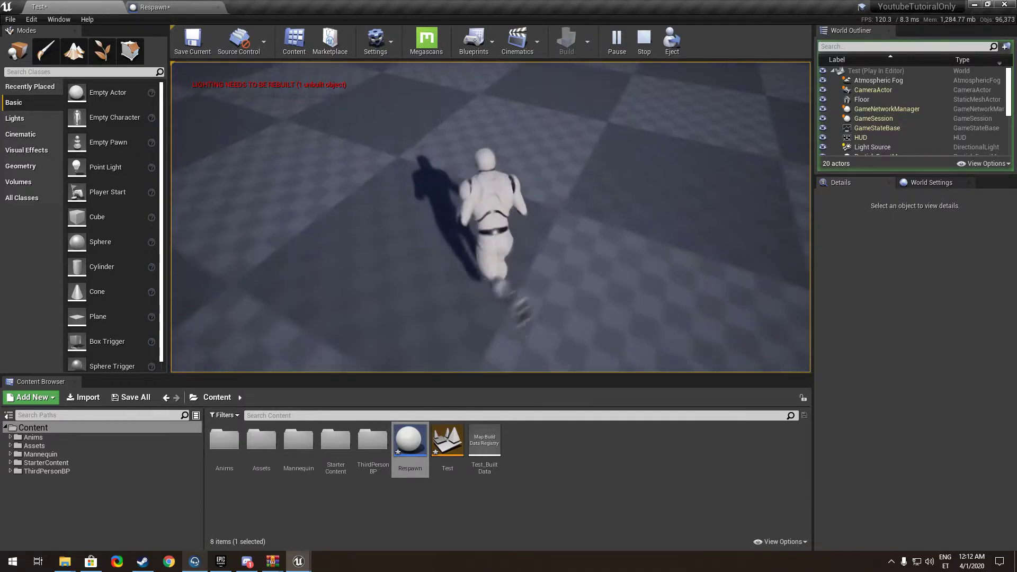
key("Escape")
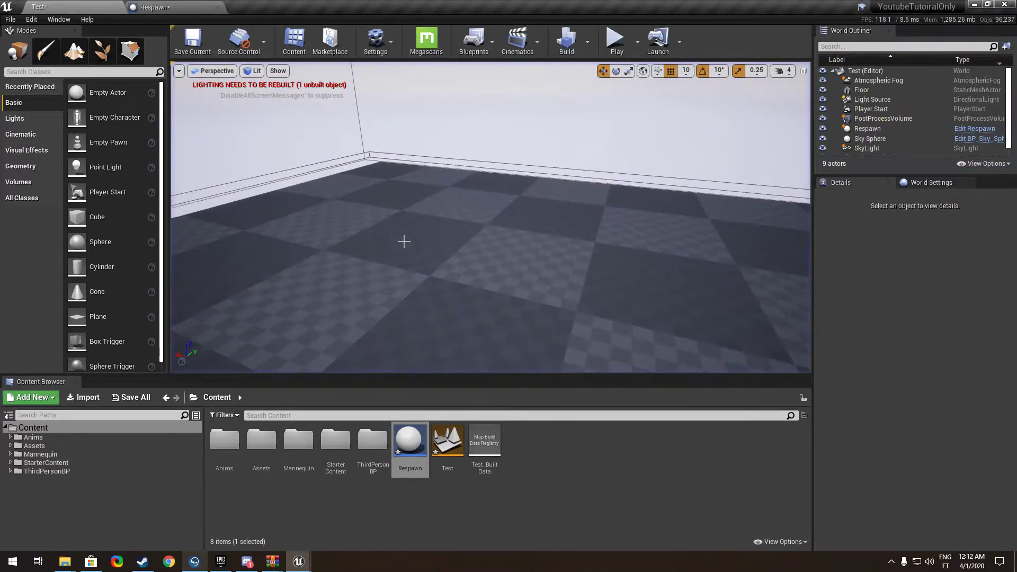
left_click(422, 334)
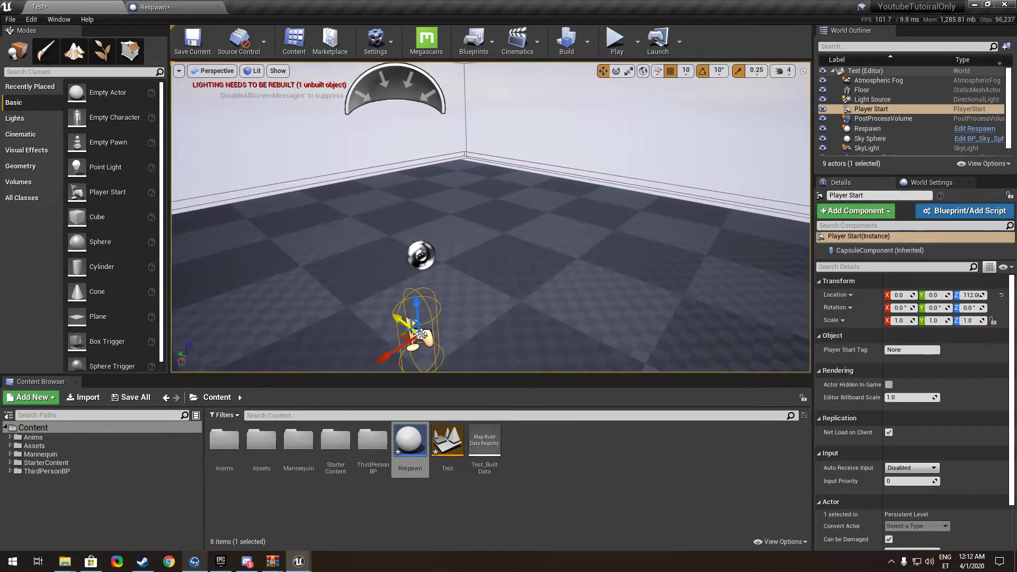
Drop an Empty Actor into the level beside the Player Start and select it.
right_click_drag(412, 347, 421, 355)
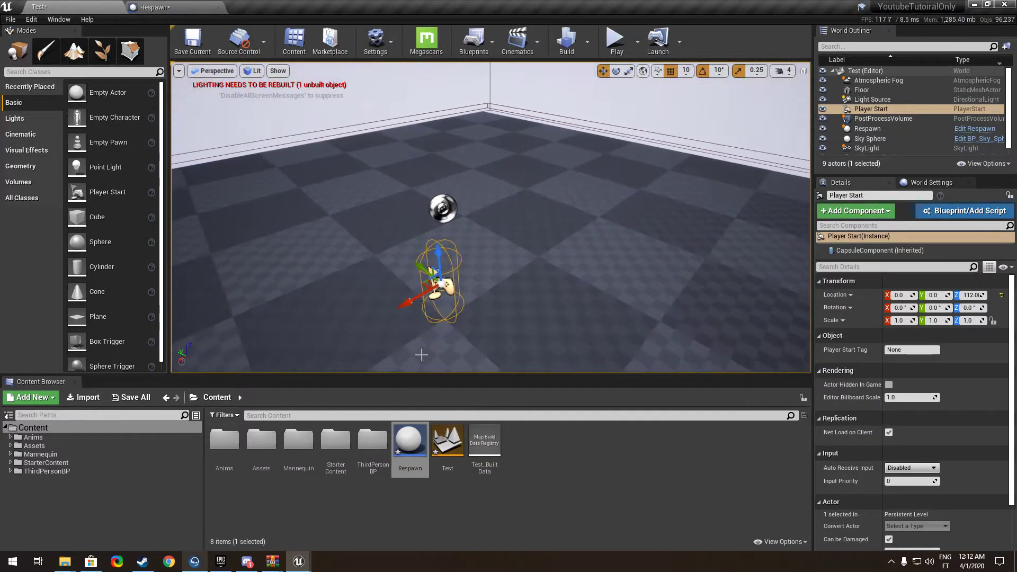
left_click(206, 6)
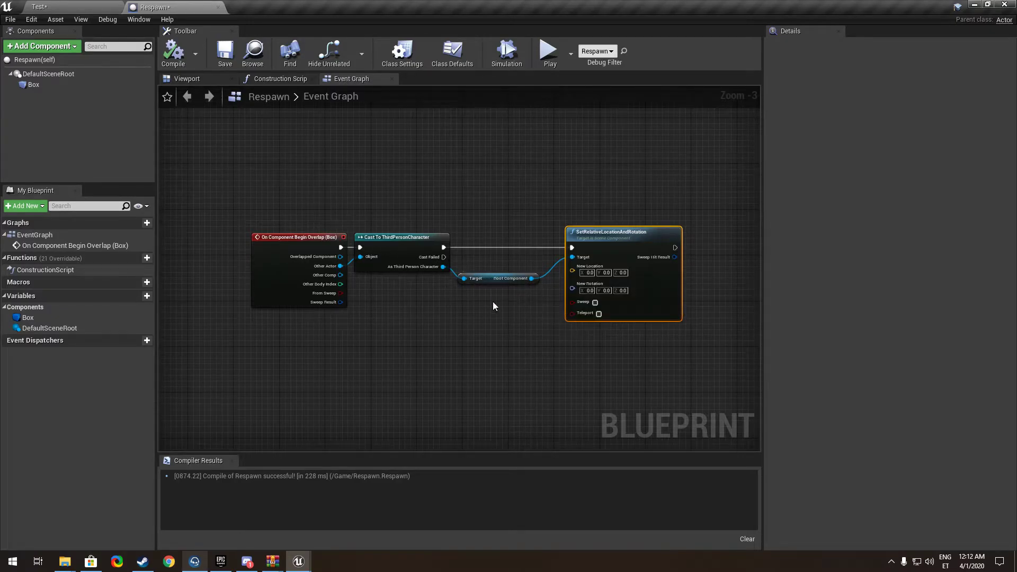
right_click(419, 299)
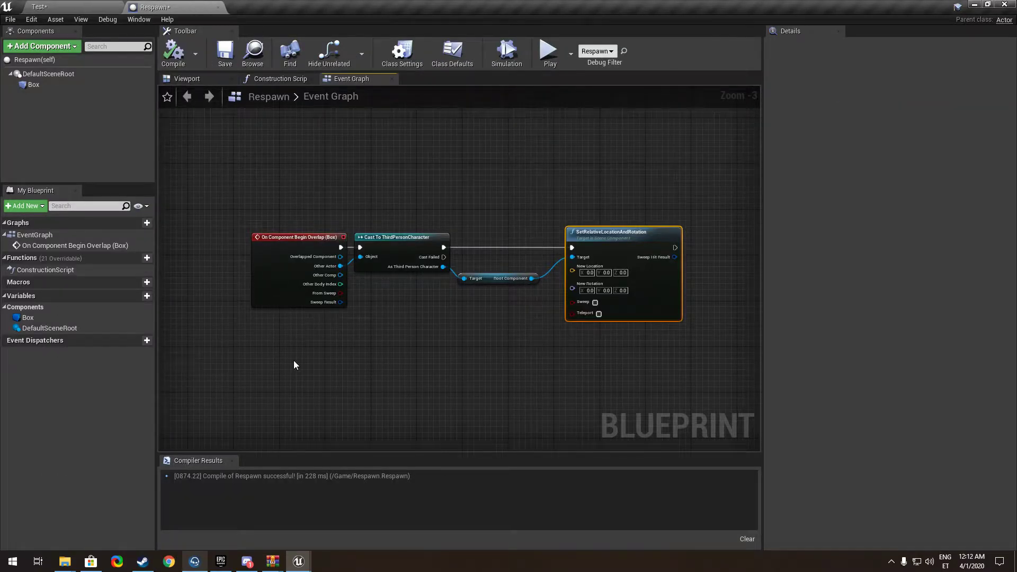
right_click(295, 365)
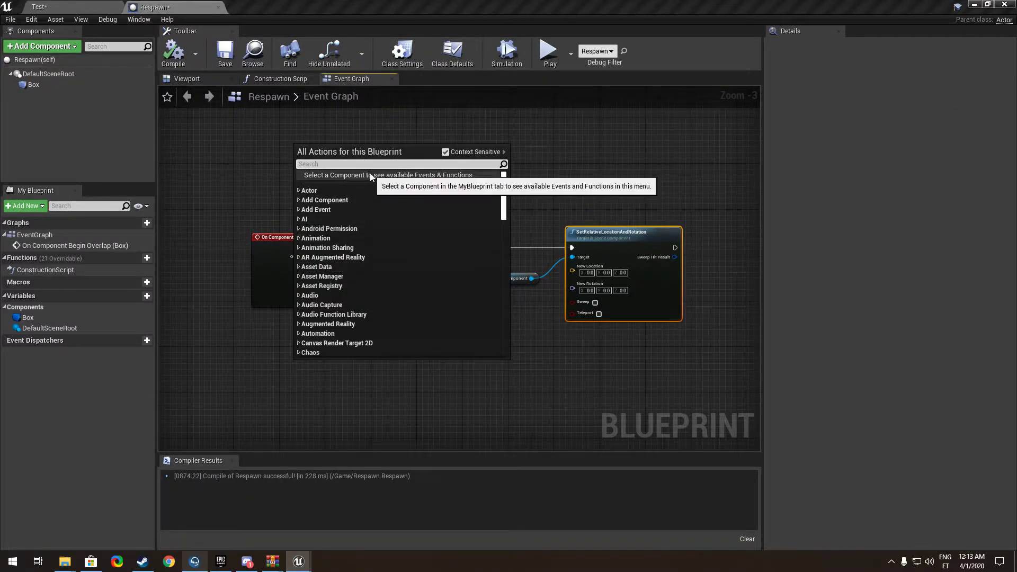
left_click(71, 11)
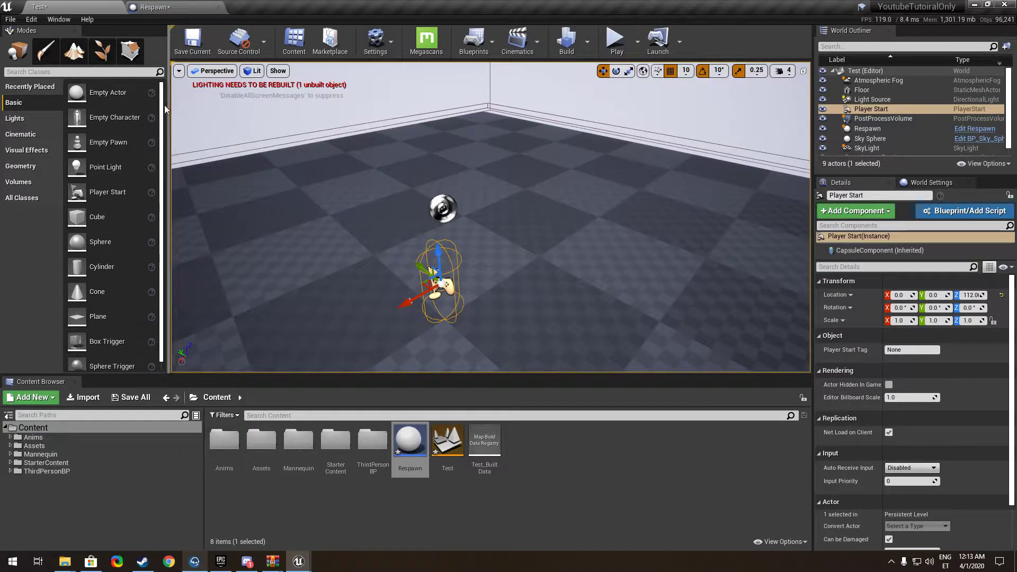
left_click_drag(106, 92, 449, 313)
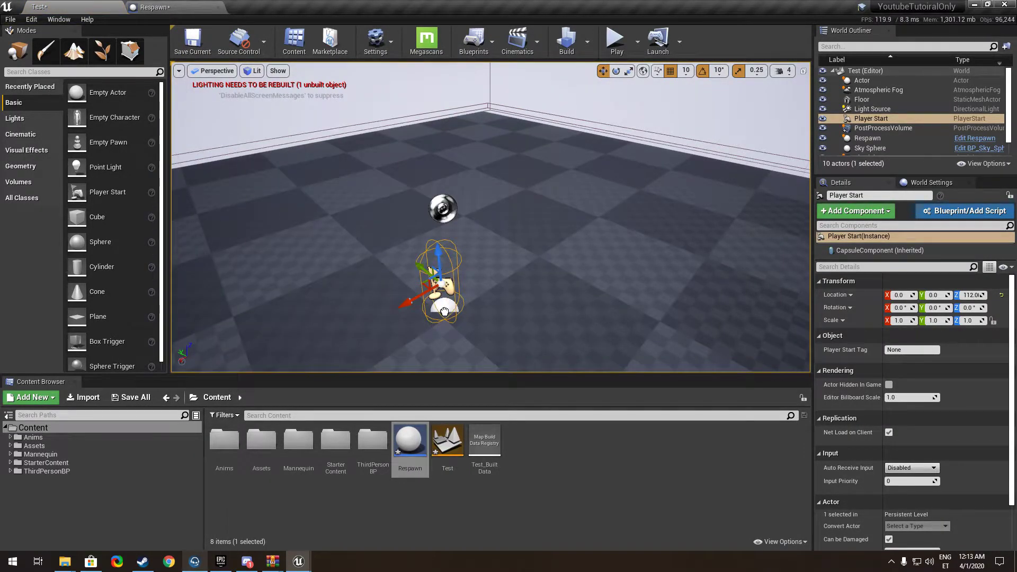
left_click(442, 313)
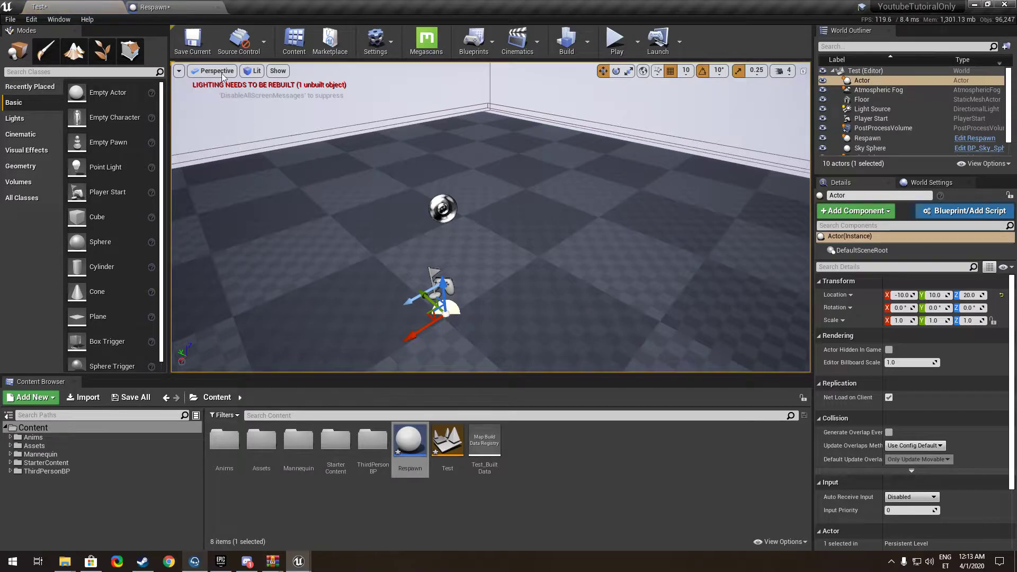
Switch between the Respawn graph and Test level, ending with the graph's action list open.
left_click(154, 7)
right_click(331, 347)
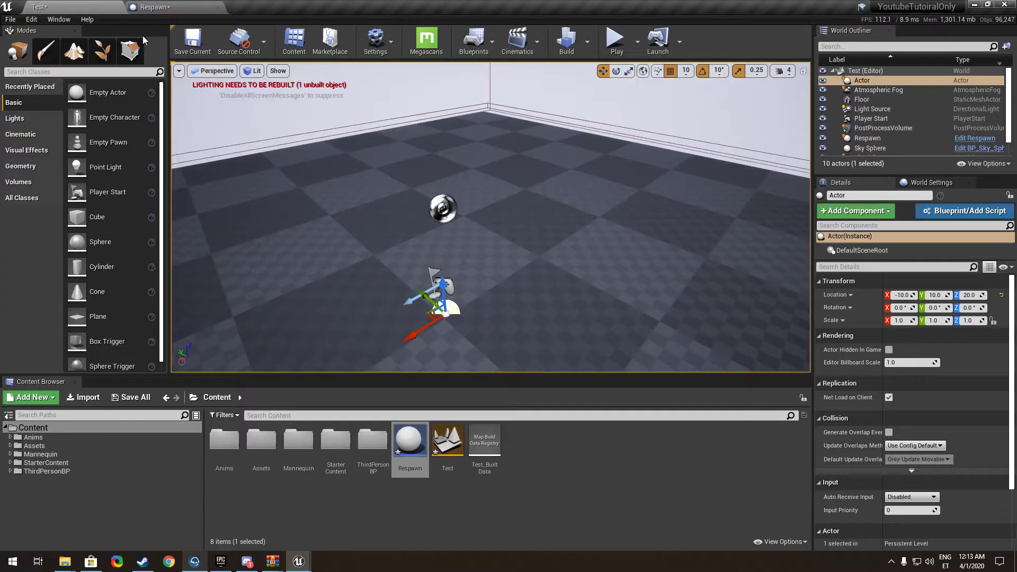
left_click(91, 6)
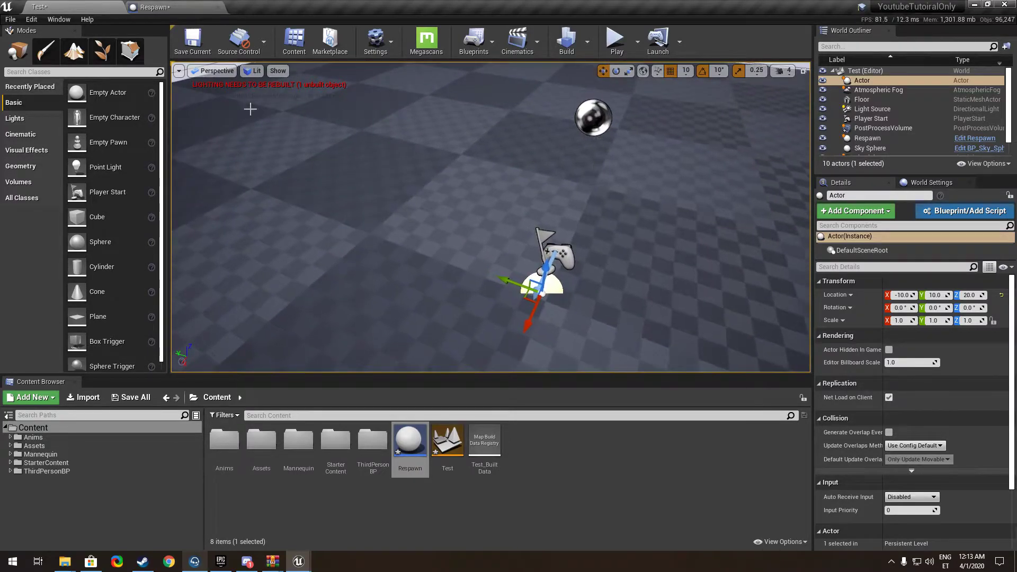
left_click(150, 6)
right_click(340, 351)
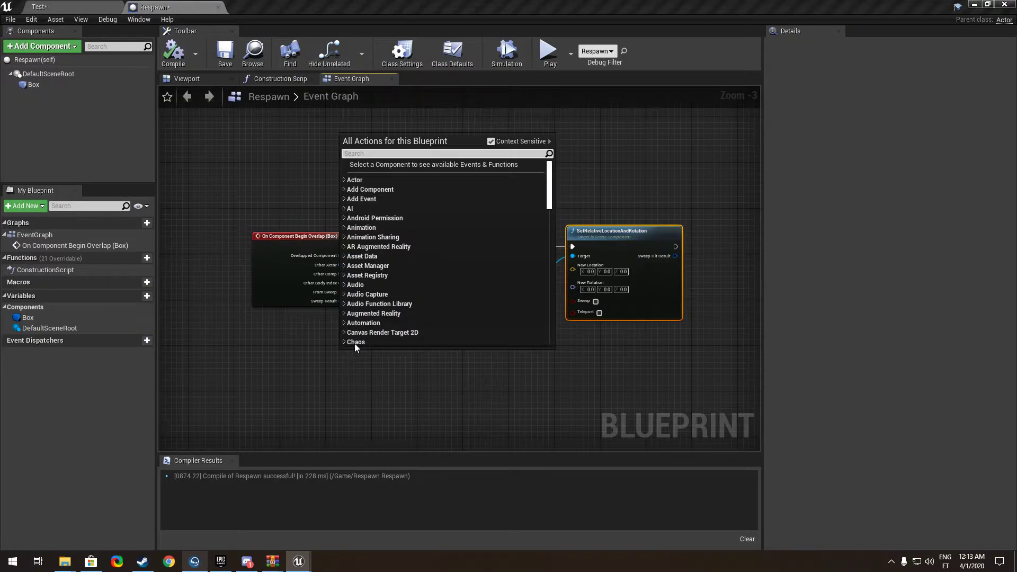
Toggle the Actor category and Context Sensitive filter, then dismiss the action list unused.
left_click(343, 180)
left_click(344, 179)
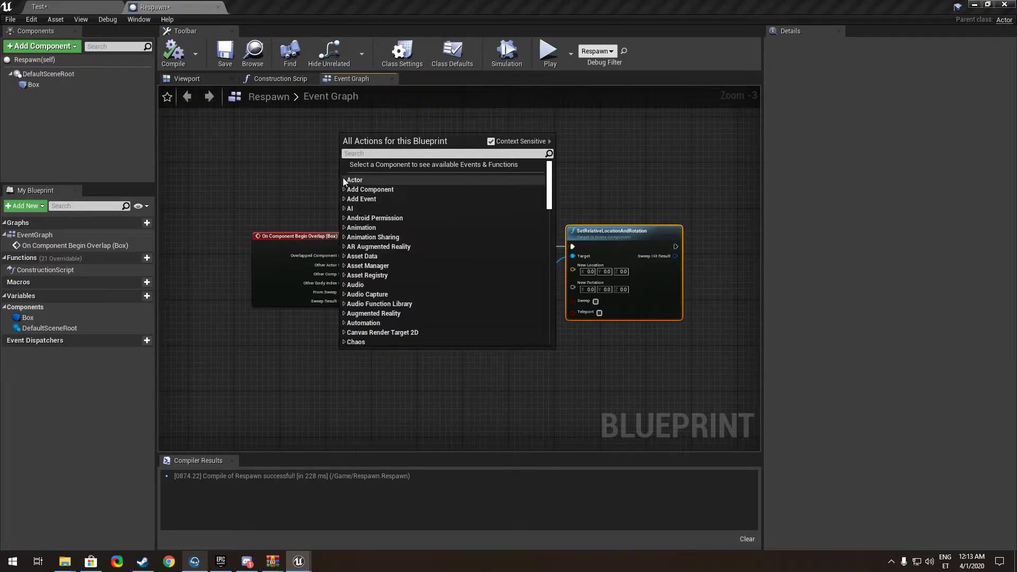
left_click(490, 142)
left_click(491, 142)
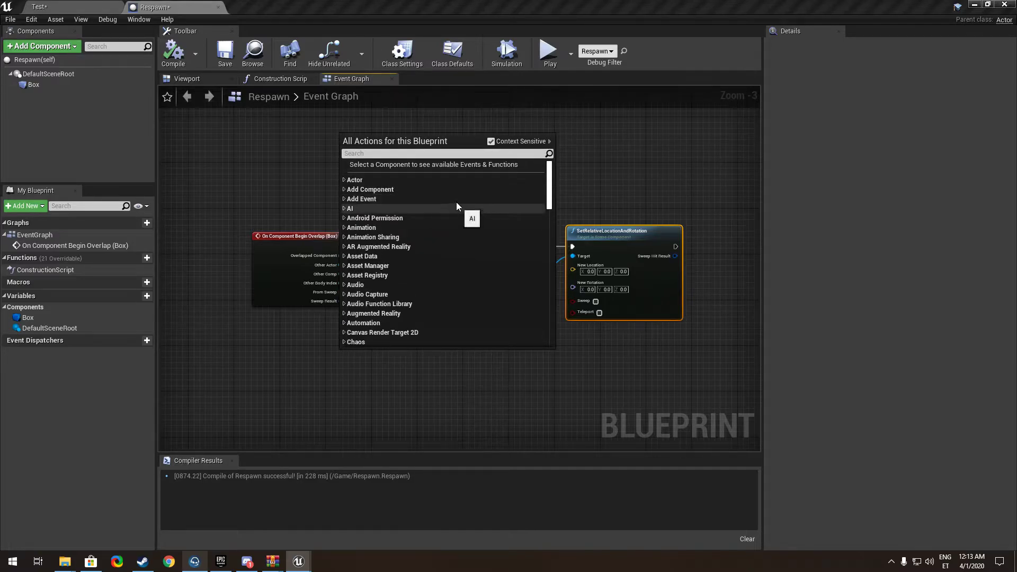
left_click(284, 162)
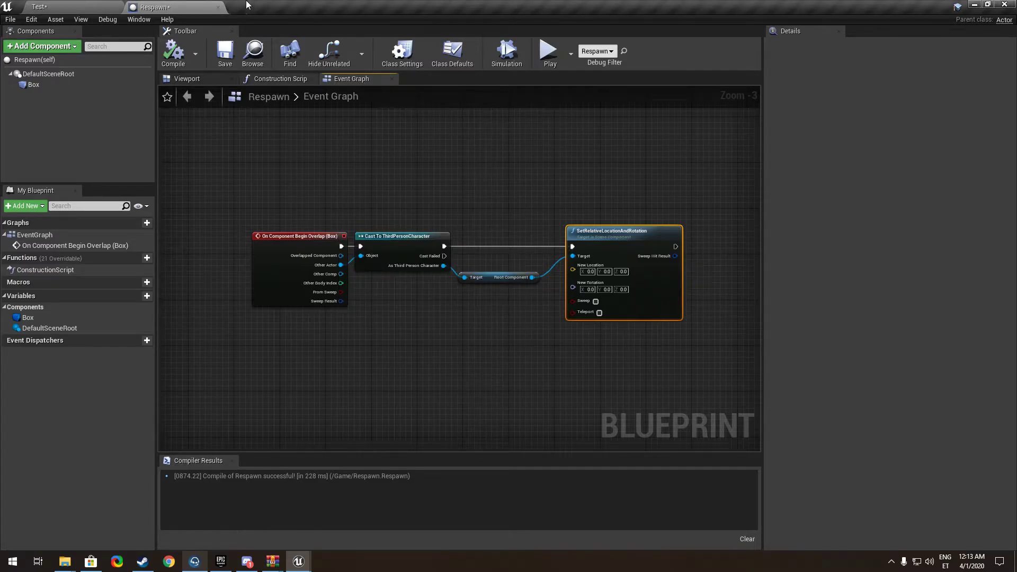
left_click(106, 6)
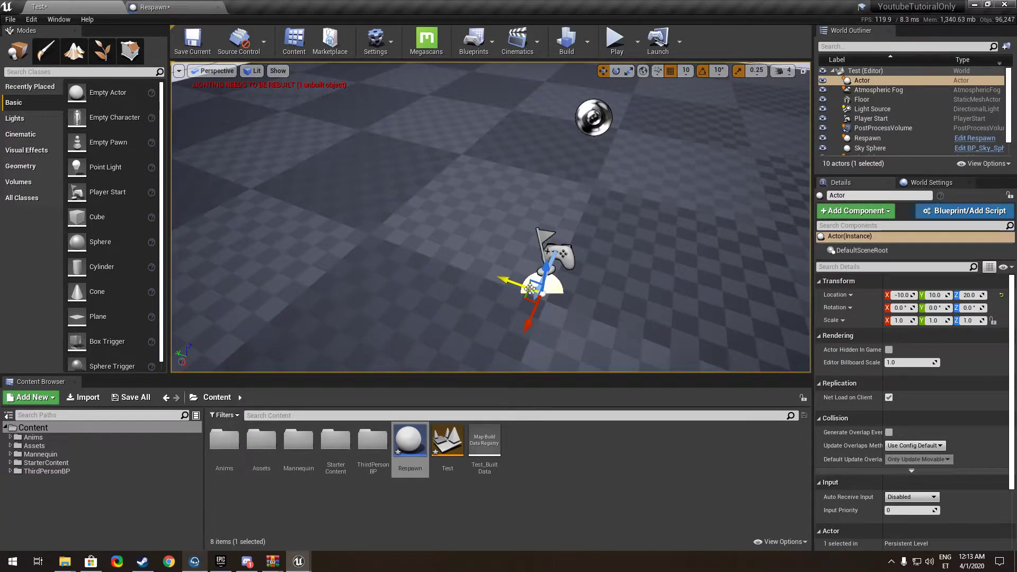
Delete the empty Actor, then set the Player Start's Z to 0 and raise it to 120.
key("Delete")
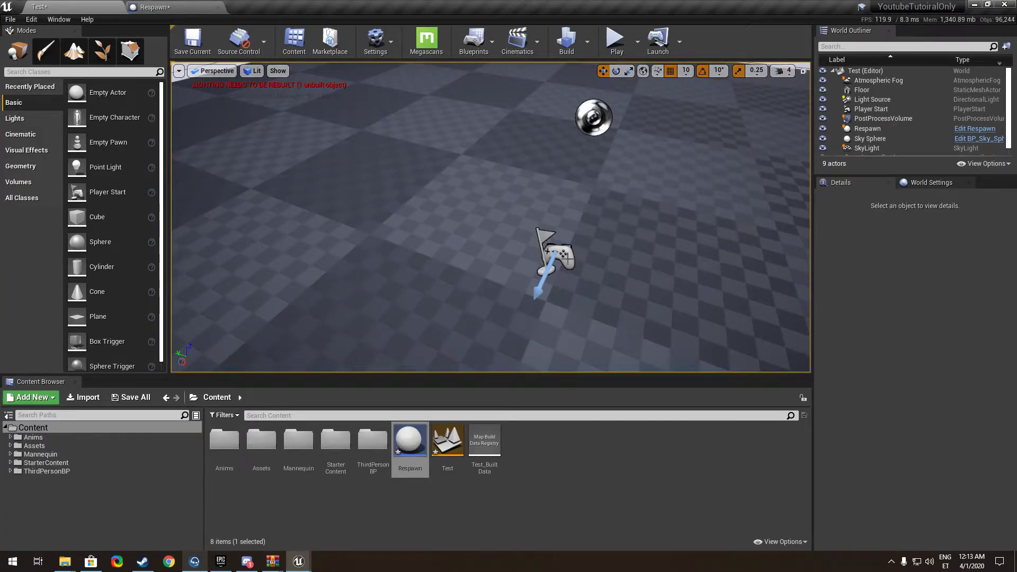
left_click(566, 258)
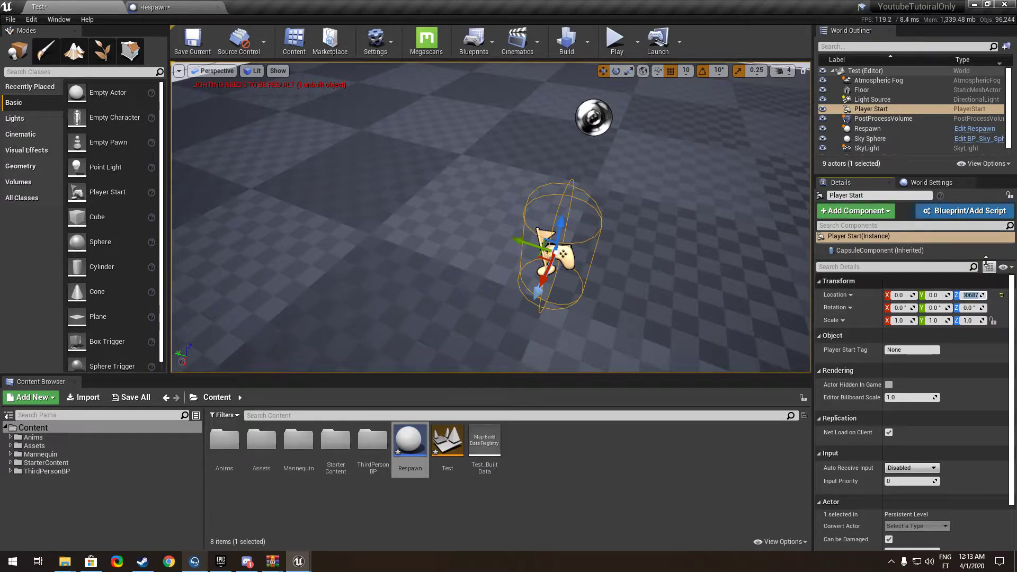
type("0")
key("Return")
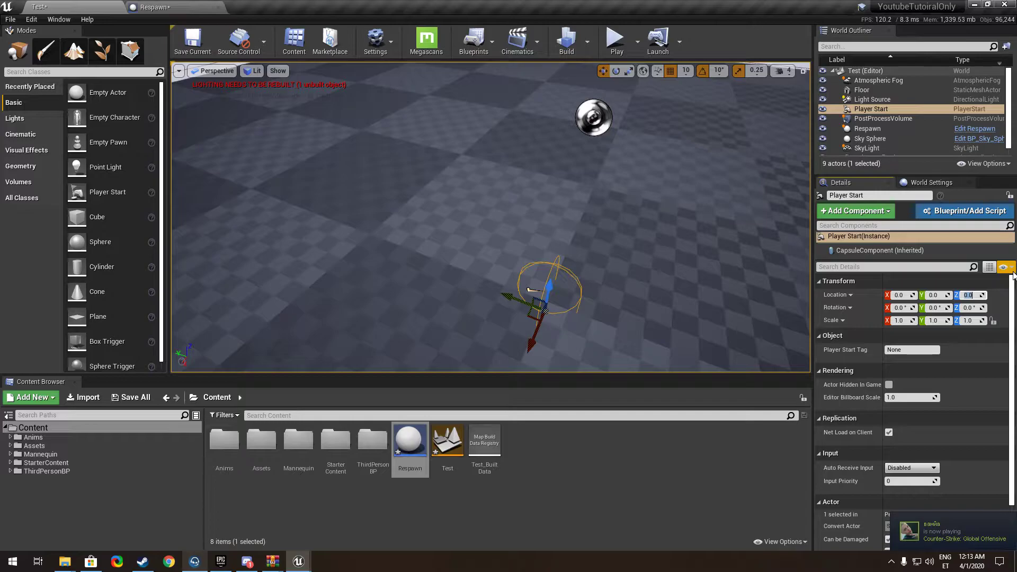
left_click_drag(551, 289, 559, 214)
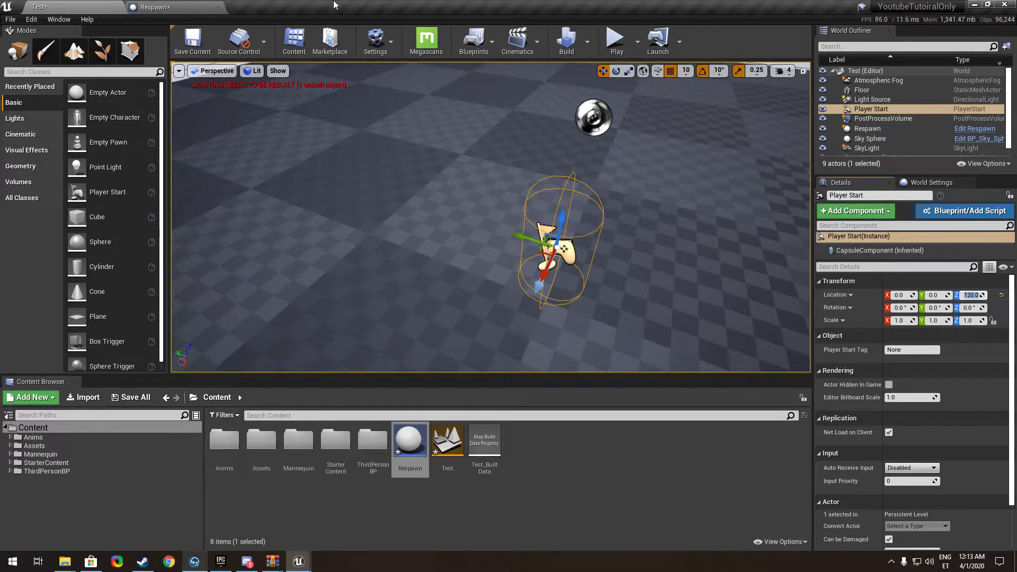
left_click(211, 6)
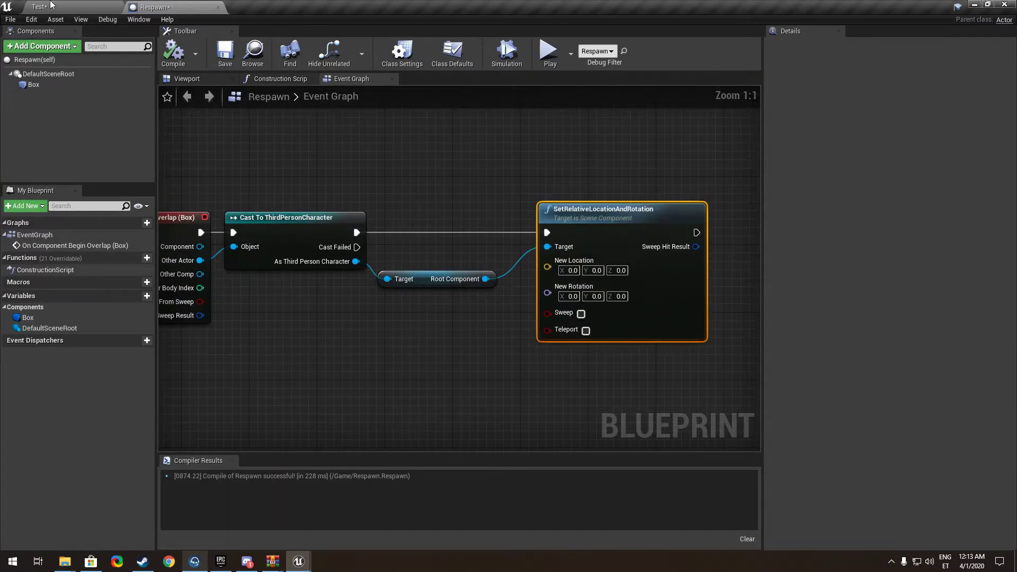
Frame the Floor and Player Start, then play-test the level running forward.
left_click(38, 7)
left_click(445, 228, "ctrl")
key("f")
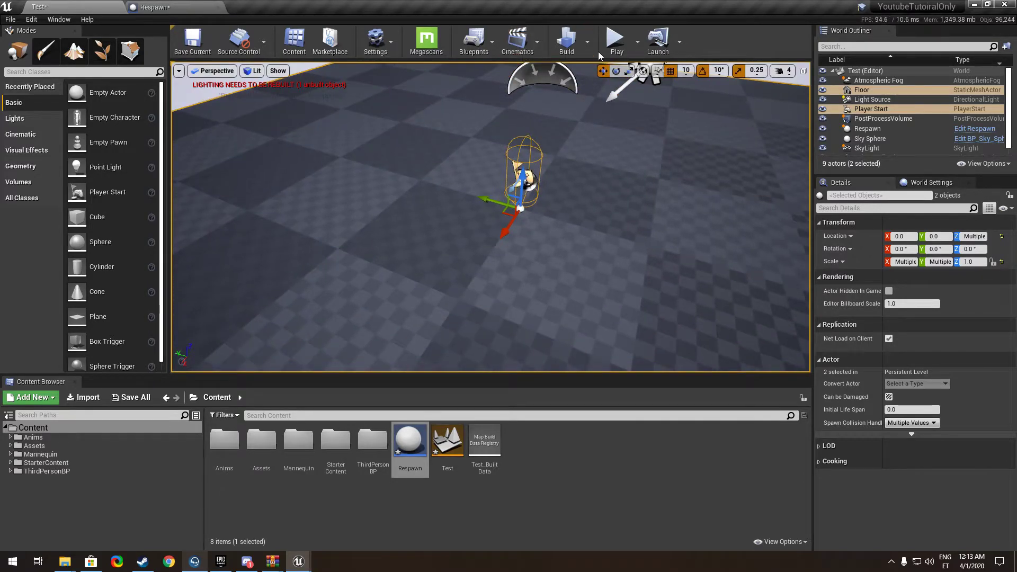
left_click(616, 46)
key("w")
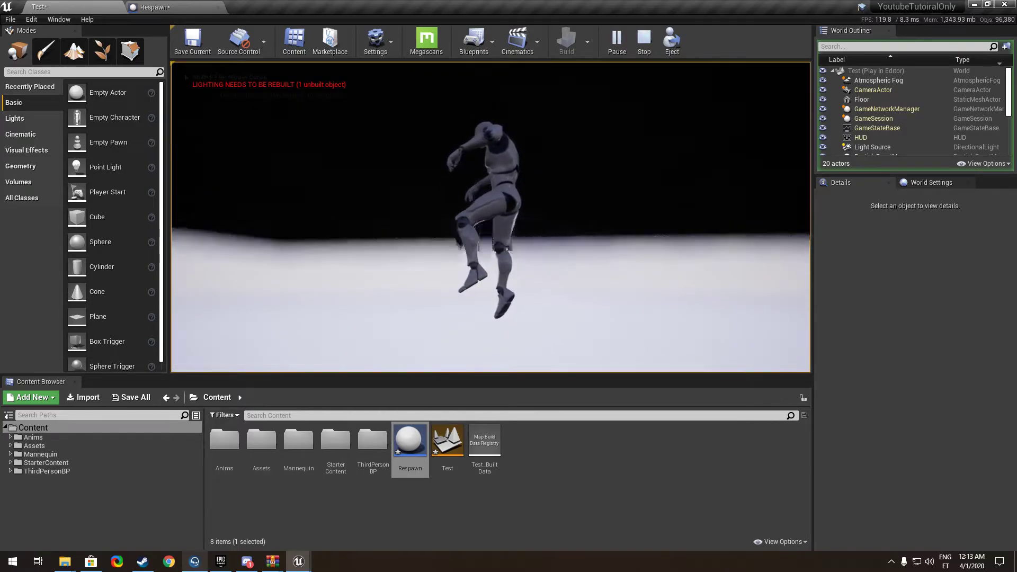
key("Escape")
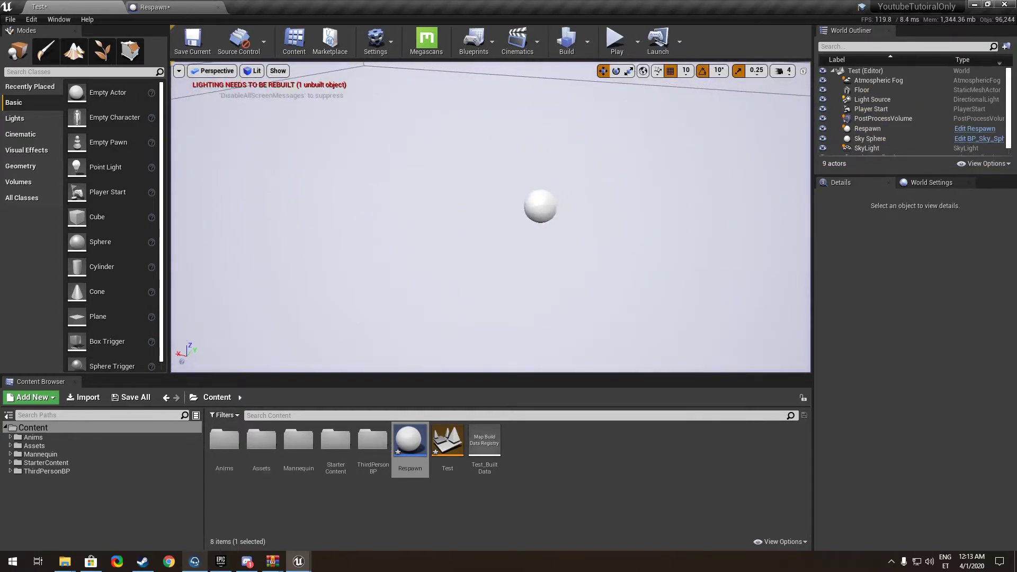
Undo the accidental Player Start move and reselect the Player Start.
scroll(582, 136, "down", 3)
key("ctrl+z")
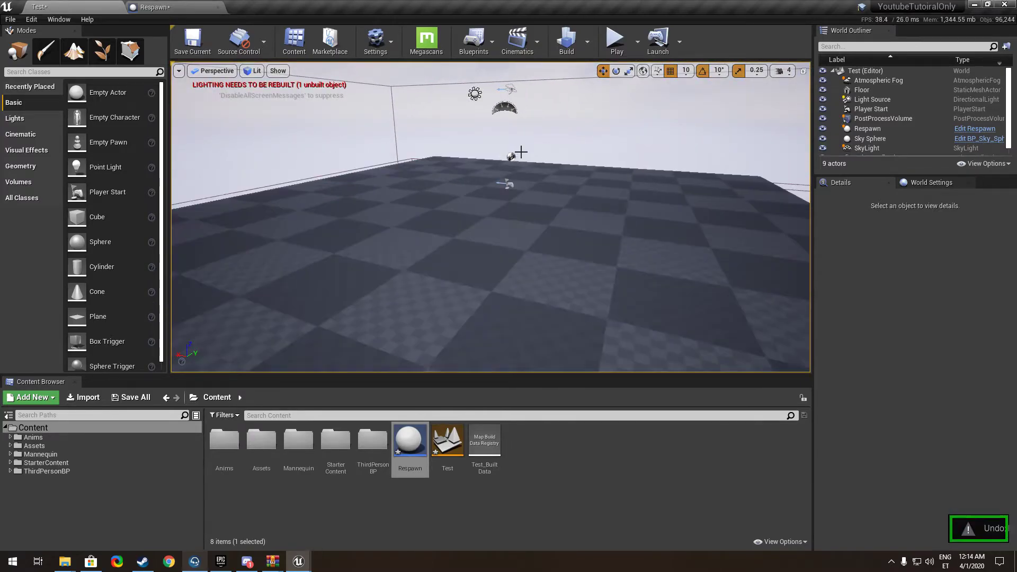
left_click(506, 183)
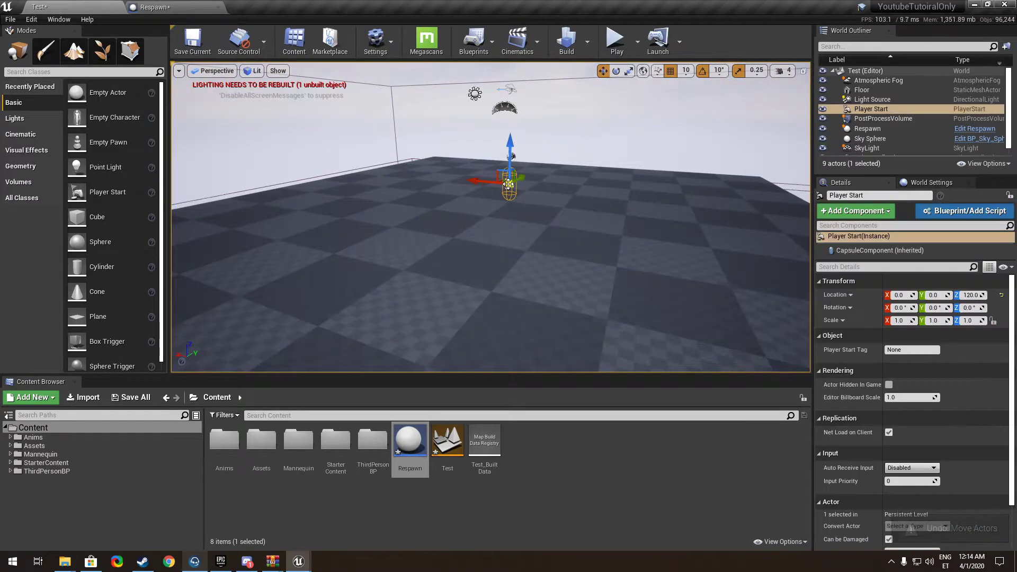
left_click(181, 5)
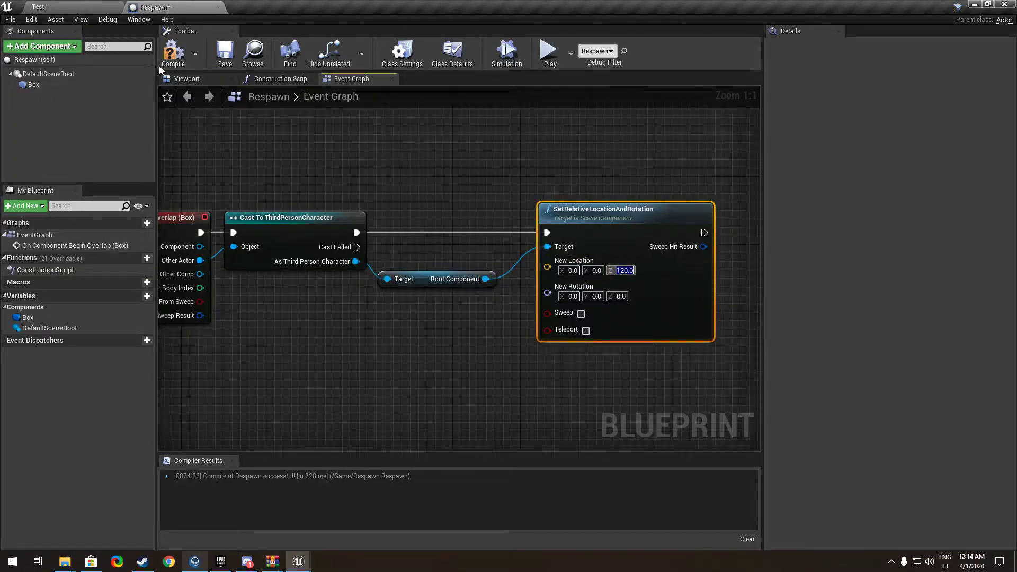
Recompile and play-test, then move SetRelativeLocationAndRotation right and the Root Component getter lower.
left_click(549, 51)
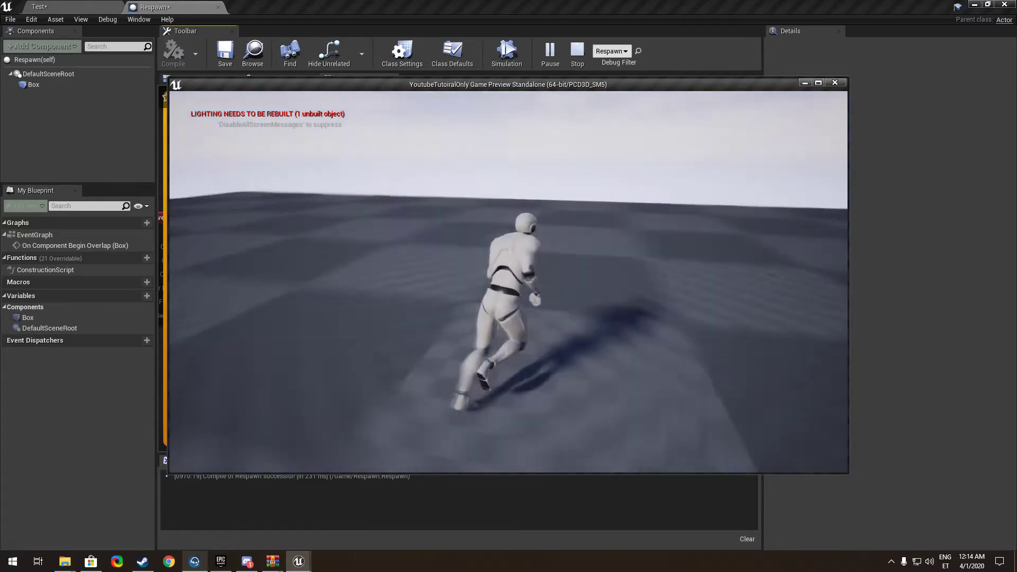
key("Escape")
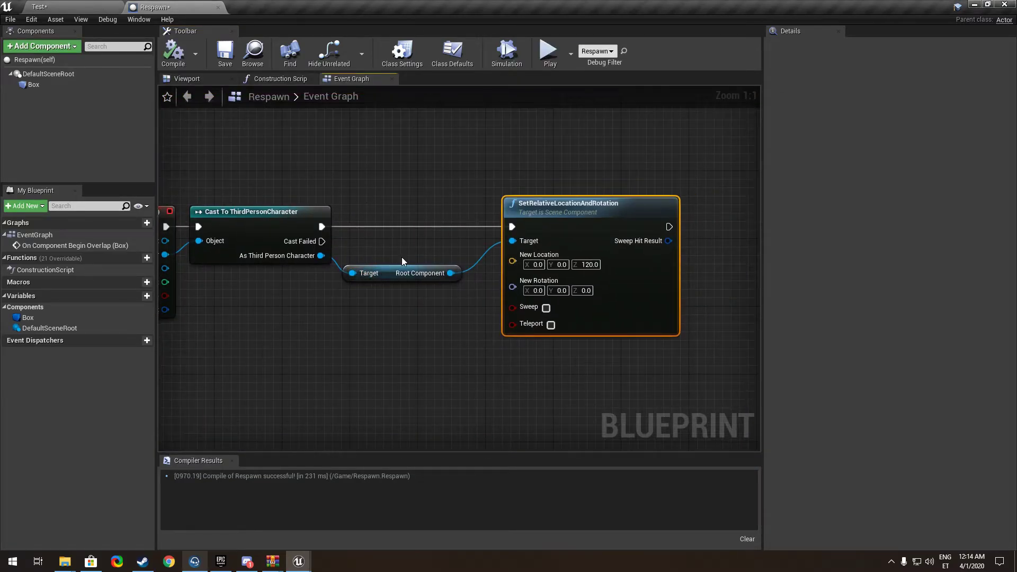
left_click_drag(546, 210, 708, 211)
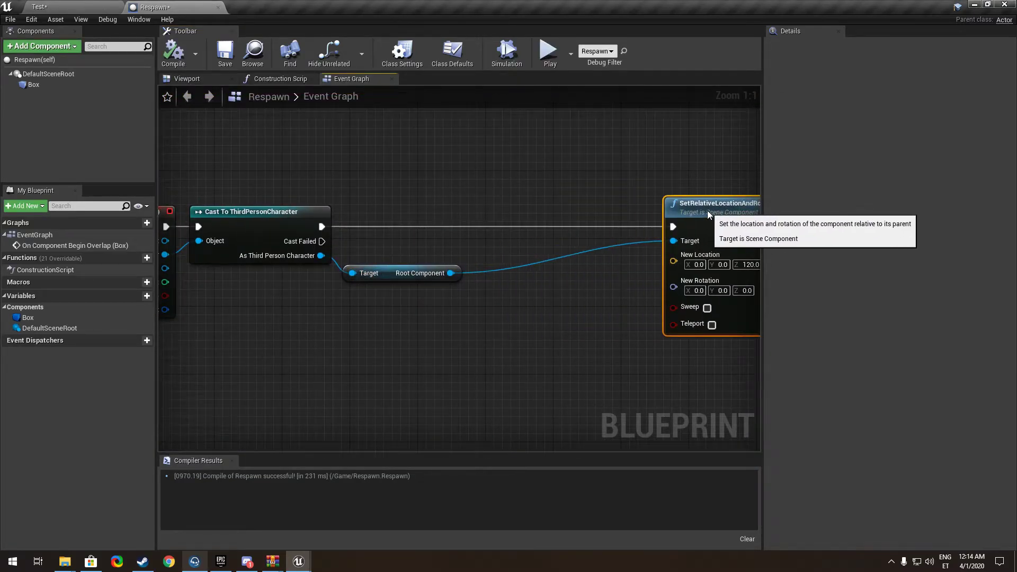
left_click_drag(390, 271, 501, 306)
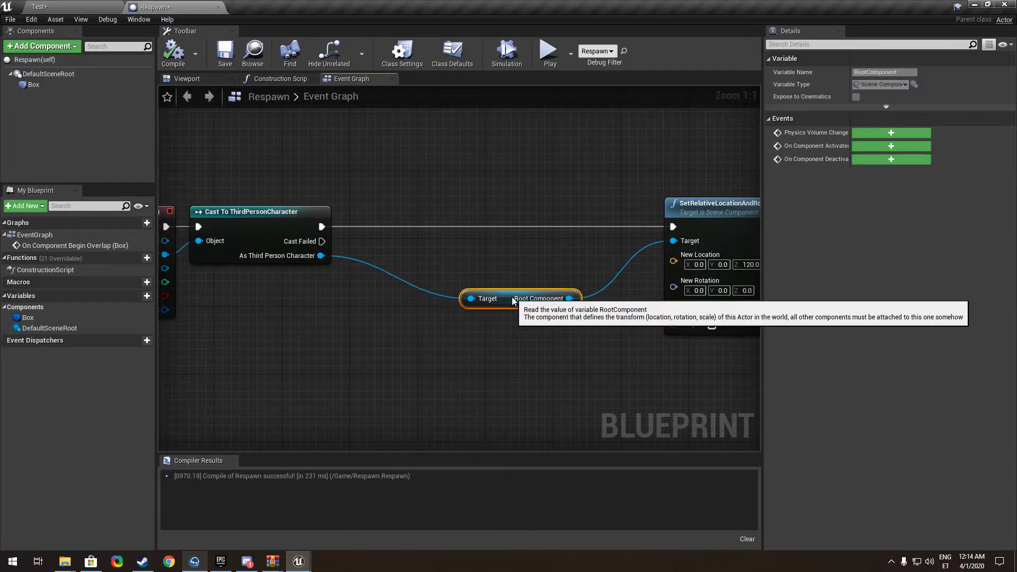
Insert a Delay node between the cast and SetRelativeLocationAndRotation, then run a quick play-test.
left_click(382, 204)
mouse_move(381, 204)
left_mouse_down()
mouse_move(306, 227)
mouse_move(323, 231)
left_mouse_up()
left_click_drag(458, 227, 689, 230)
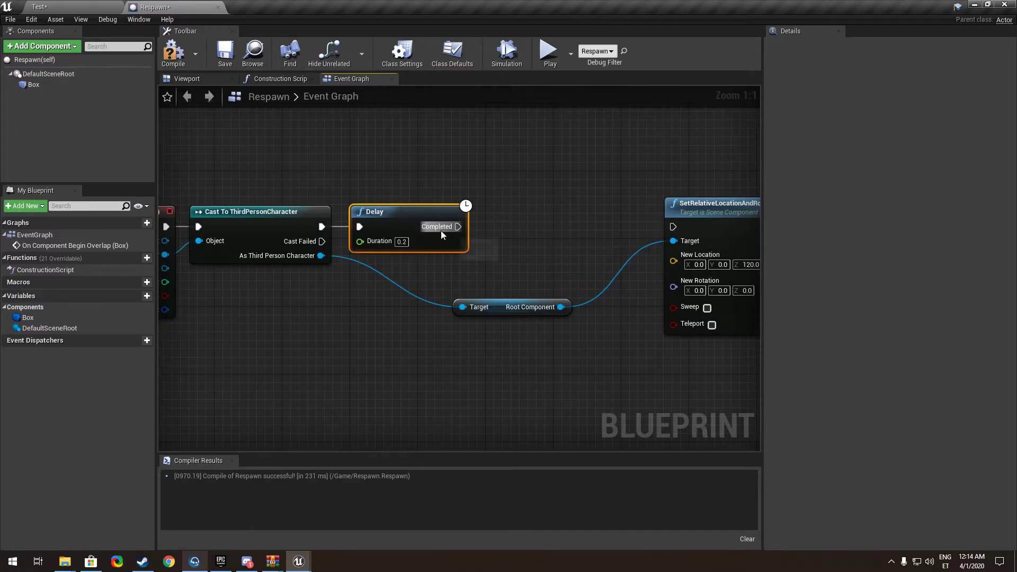
left_click_drag(420, 216, 522, 217)
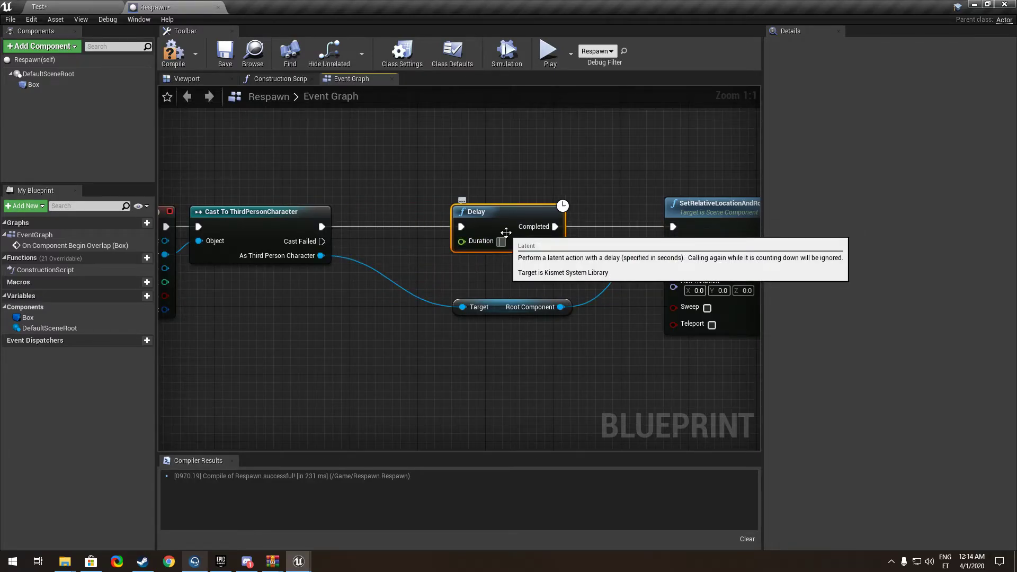
left_click(549, 50)
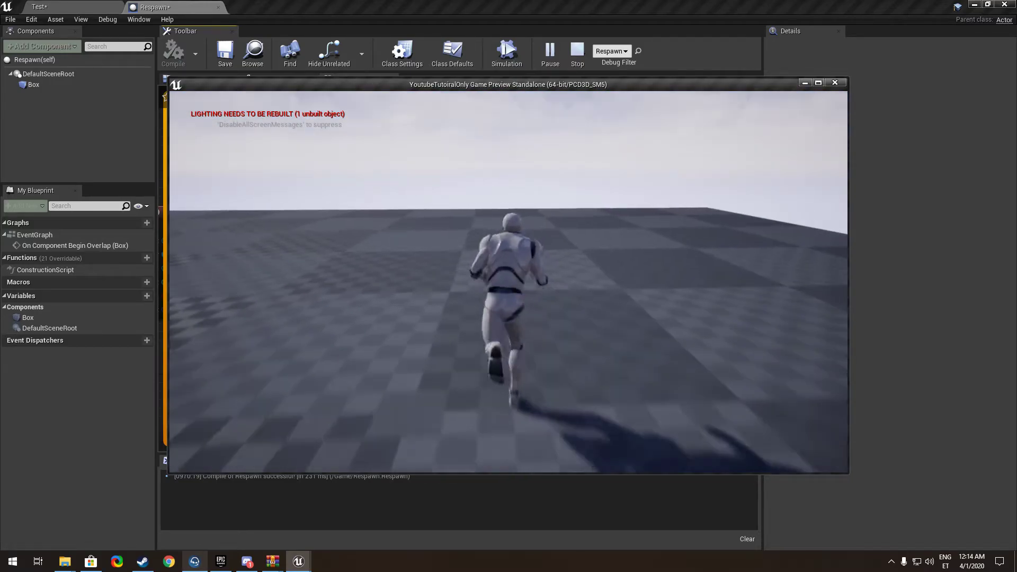
key("Escape")
Set the Delay Duration to 1, compile, and play-test the respawn by running forward.
type("1")
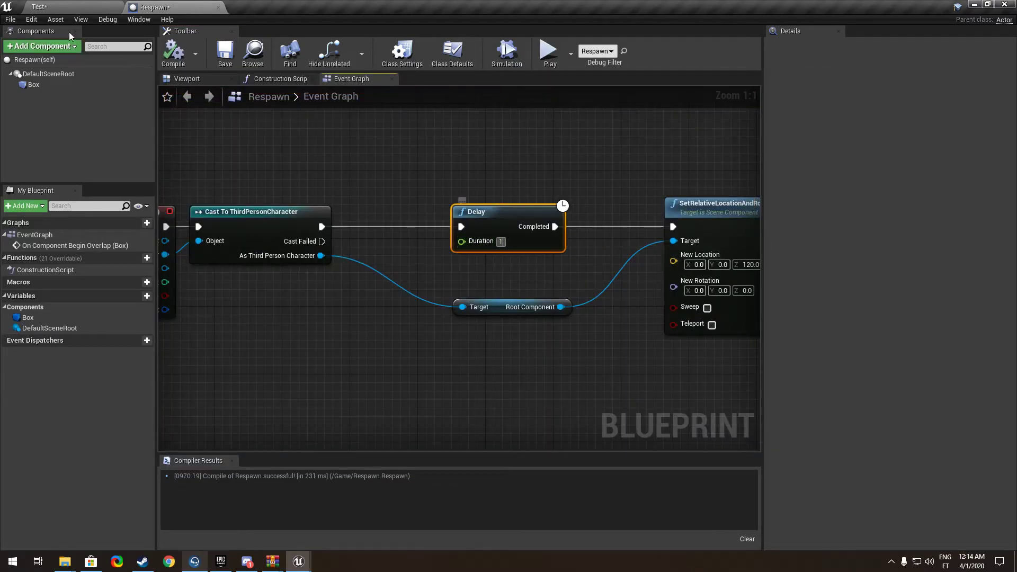
left_click(172, 52)
left_click(549, 51)
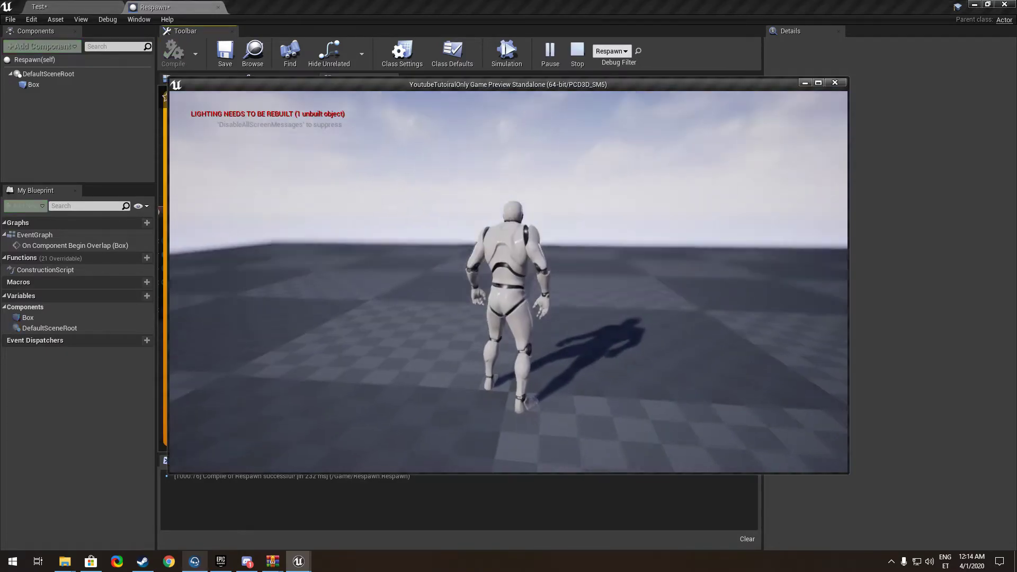
key("w")
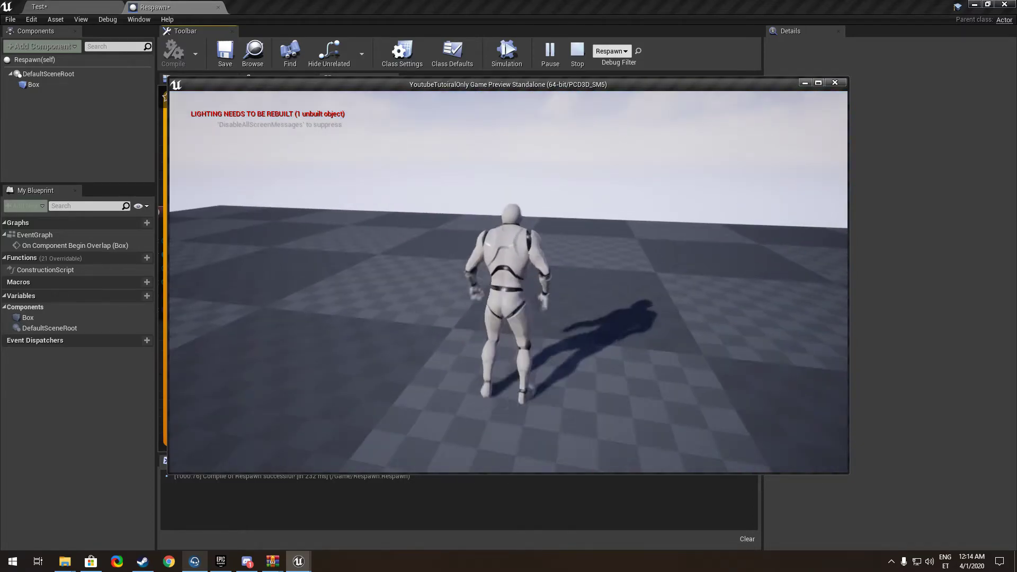
key("Escape")
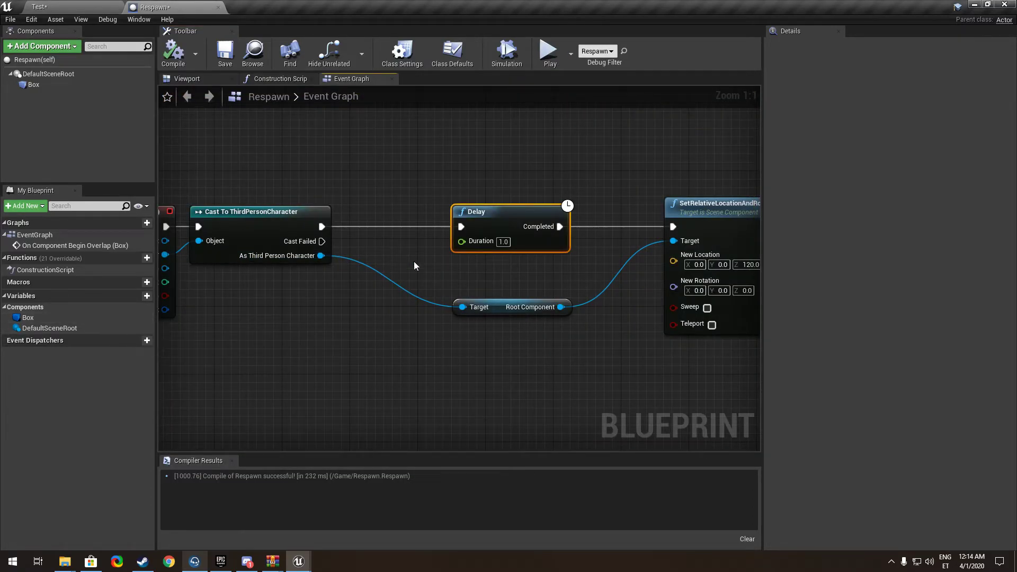
right_click(461, 245)
Promote the Delay's Duration to variable NewVar_0 and rearrange the nodes.
left_click(486, 262)
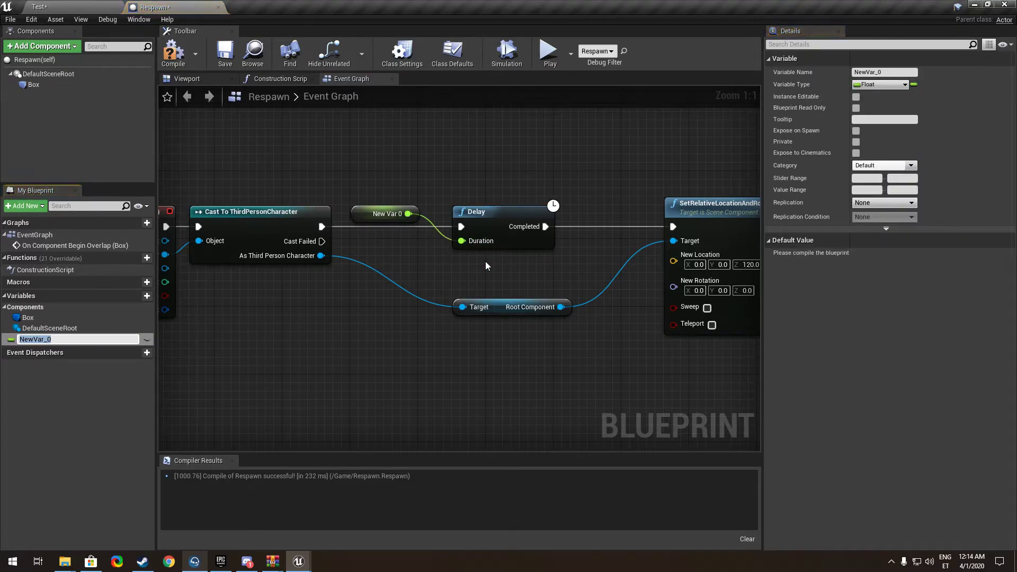
mouse_move(369, 213)
left_mouse_down()
mouse_move(477, 272)
mouse_move(502, 272)
left_mouse_up()
left_click_drag(480, 223, 561, 220)
Add a Print String after the cast, printing the value of NewVar_0.
left_click_drag(320, 226, 377, 212)
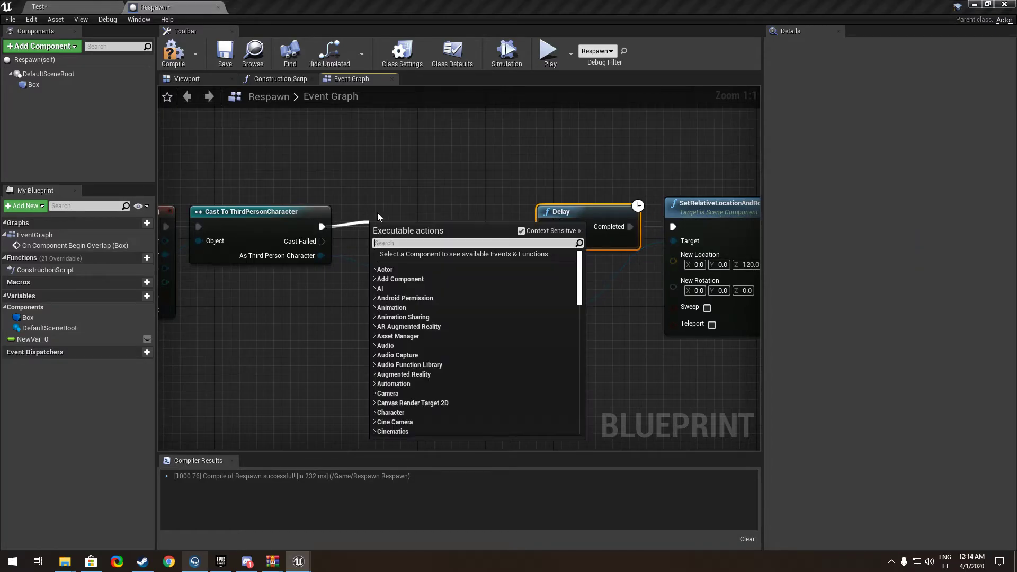
type("print")
key("Return")
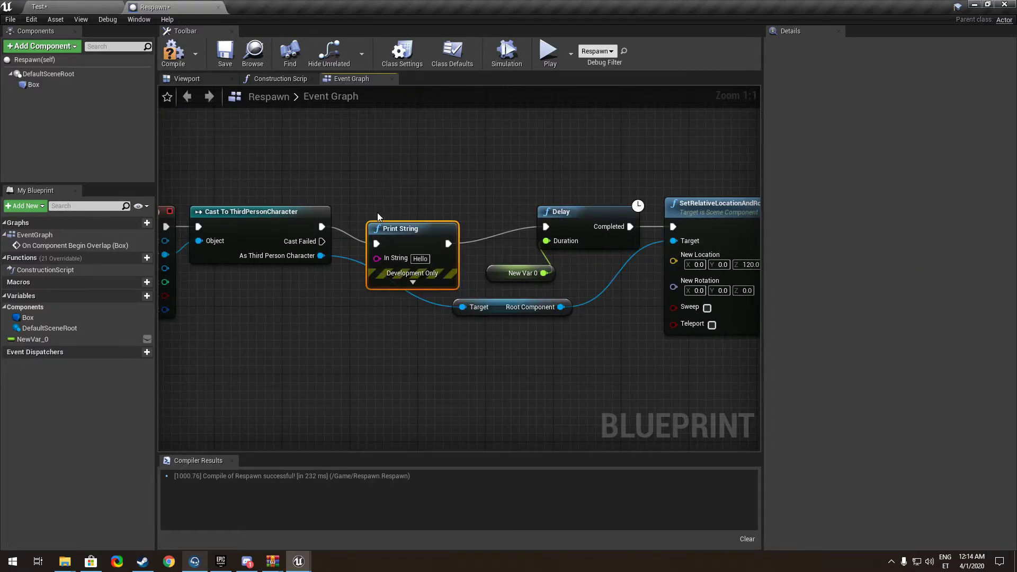
left_click_drag(395, 238, 445, 221)
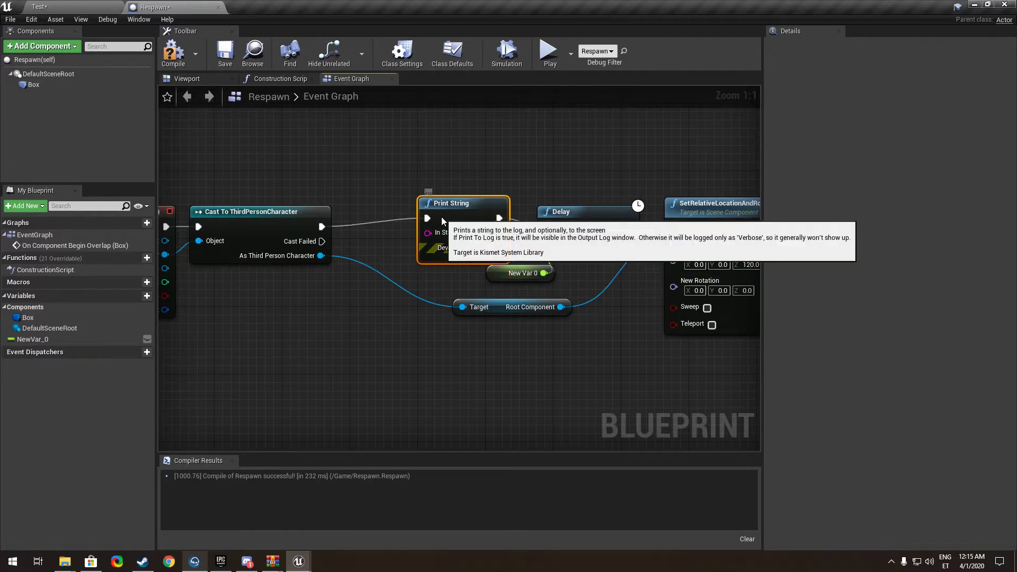
left_click_drag(522, 274, 581, 274)
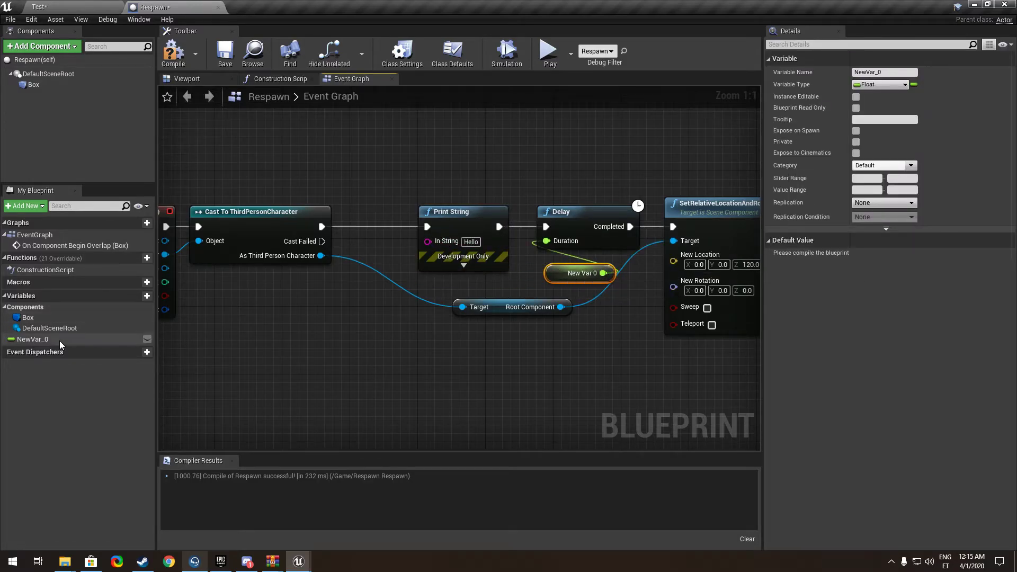
left_click_drag(453, 258, 297, 291)
left_click(339, 301)
left_click_drag(358, 299, 428, 241)
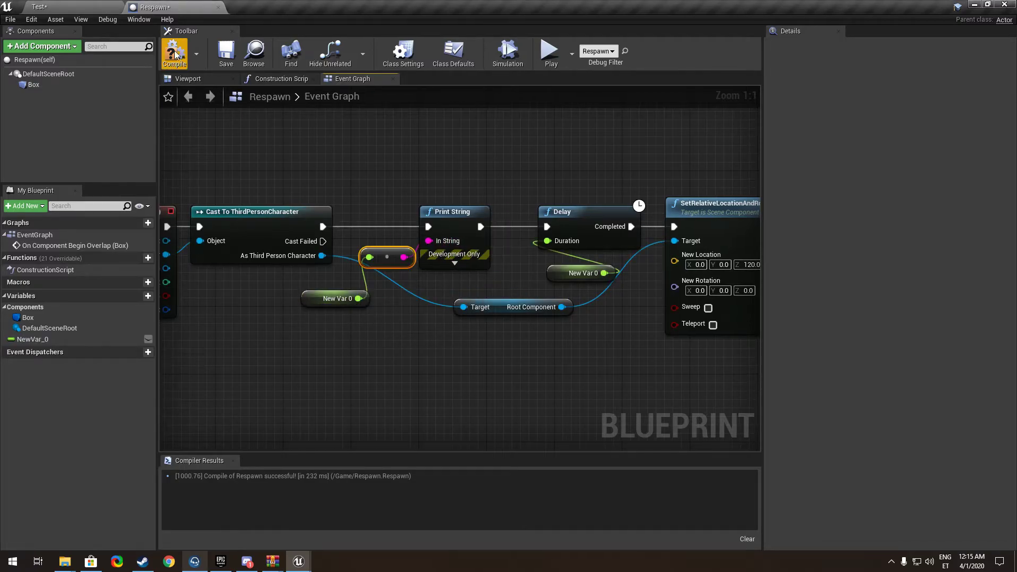
Play-test the changes, then box-select all the respawn nodes.
left_click(550, 53)
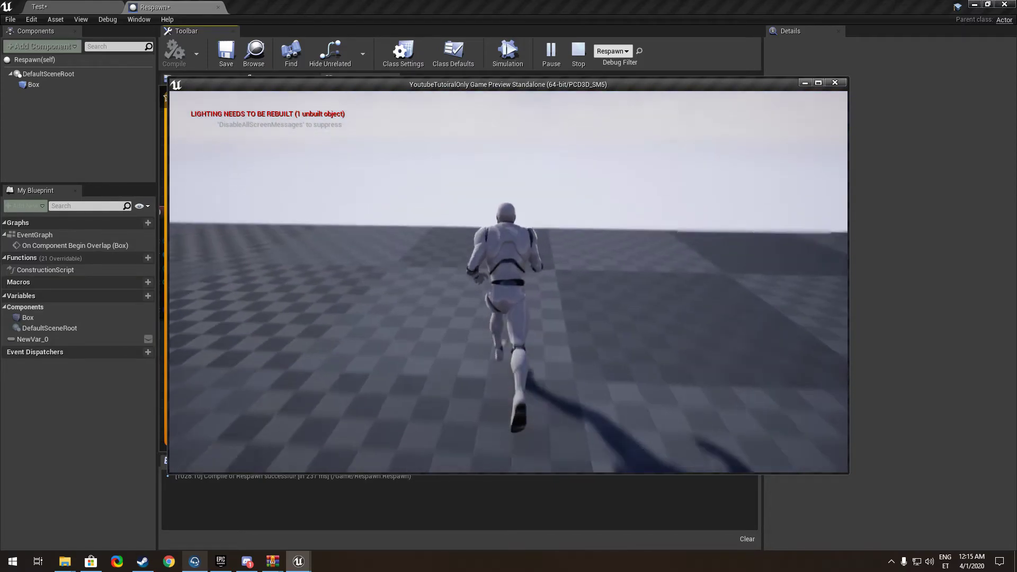
key("Escape")
scroll(265, 392, "down", 4)
left_click_drag(573, 289, 210, 382)
Wrap the selected nodes in a comment box titled 'Respawn'.
key("c")
type("Respawn")
key("Return")
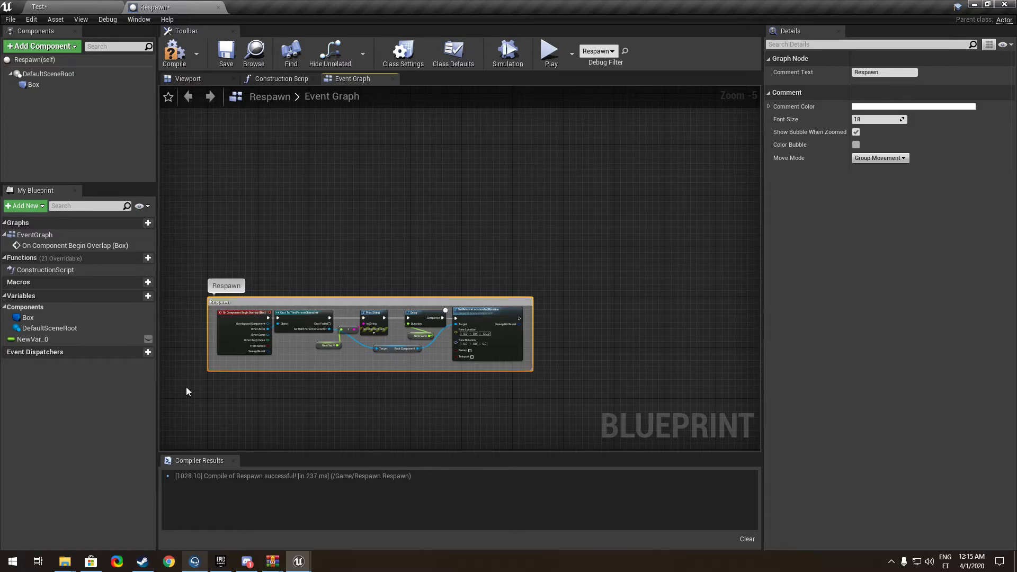
Compile and save the Blueprint, then go back to the Test level editor.
left_click(187, 68)
left_click(228, 66)
scroll(240, 216, "up", 3)
right_click_drag(287, 130, 283, 124)
scroll(348, 212, "down", 1)
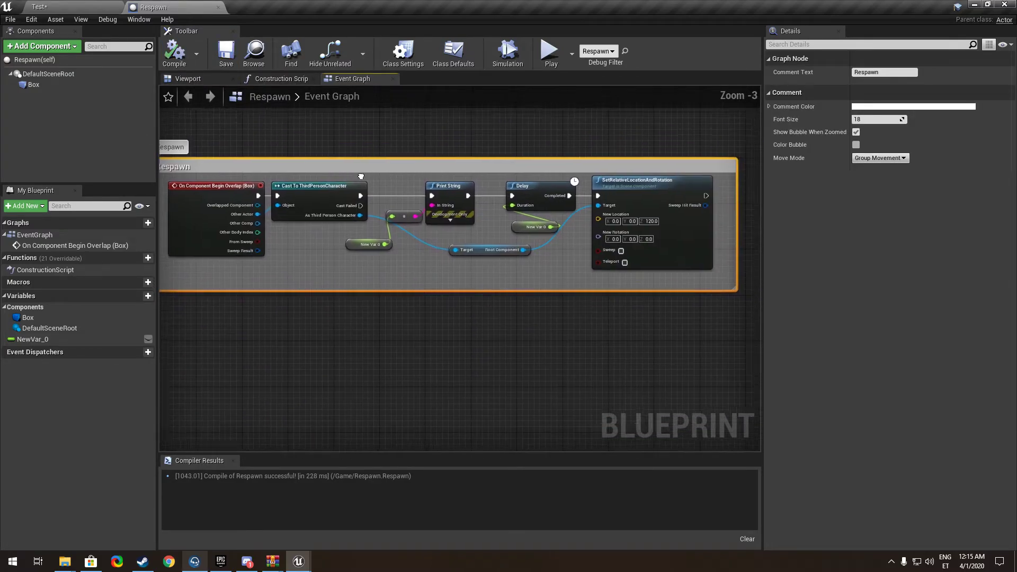
left_click(63, 7)
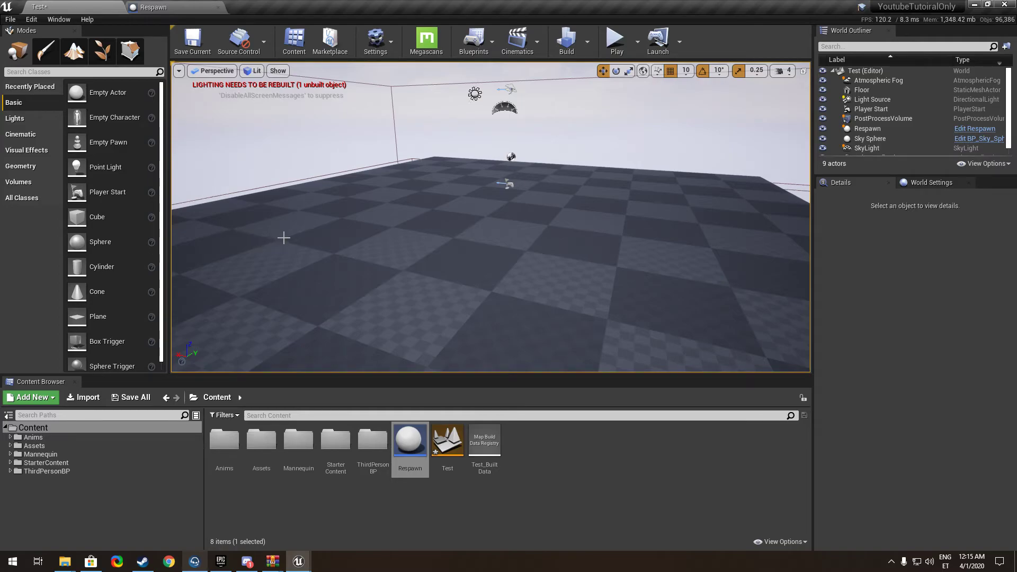
right_click_drag(284, 238, 284, 238)
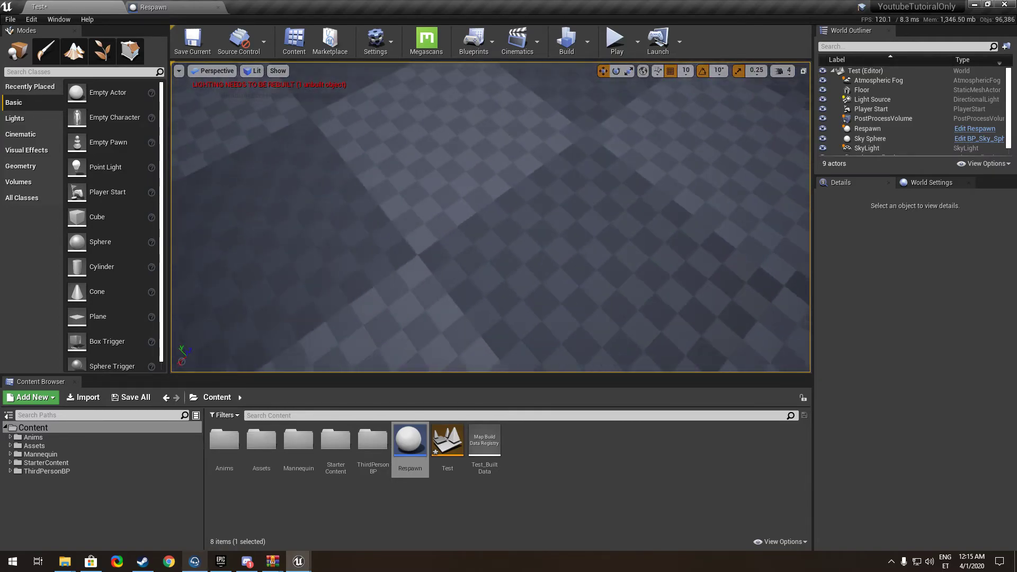
right_click_drag(300, 228, 299, 228)
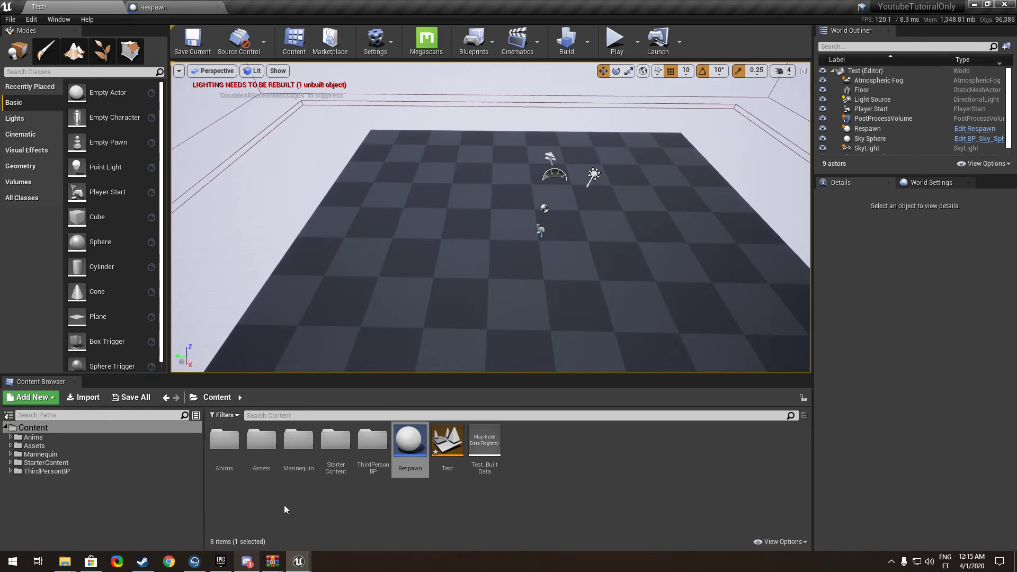
right_click_drag(370, 174, 370, 174)
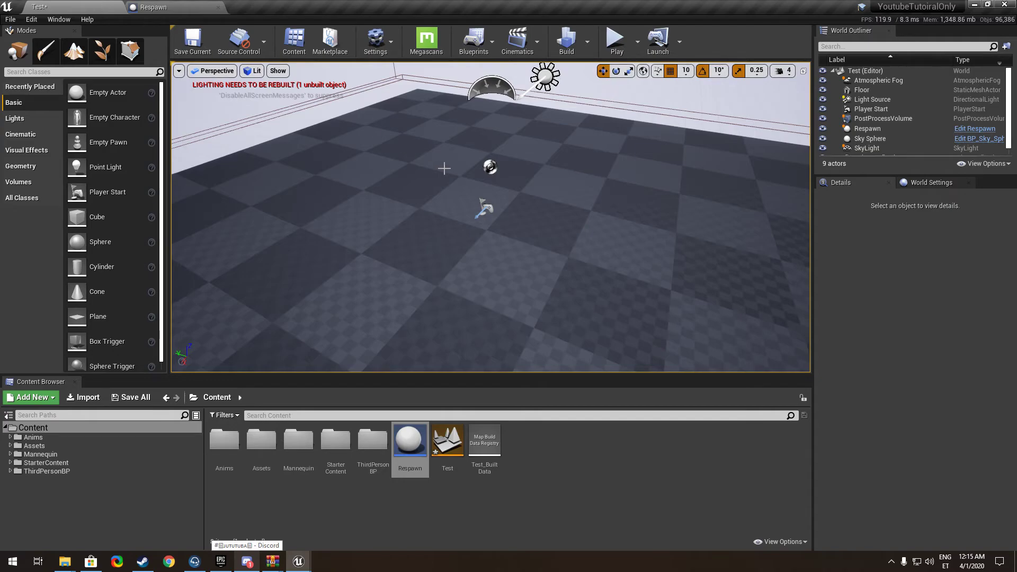
scroll(444, 168, "down", 5)
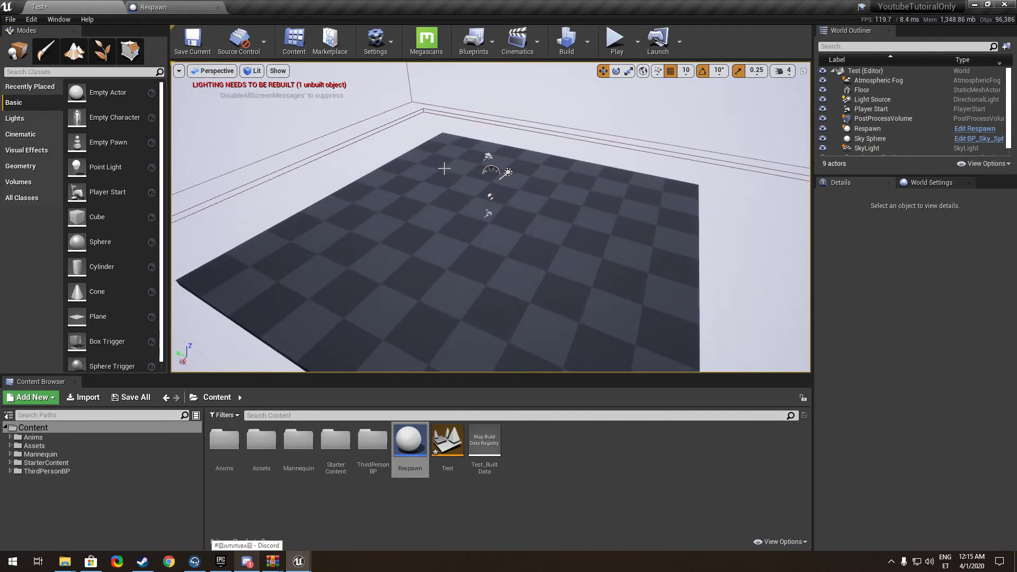
right_click_drag(491, 218, 490, 218)
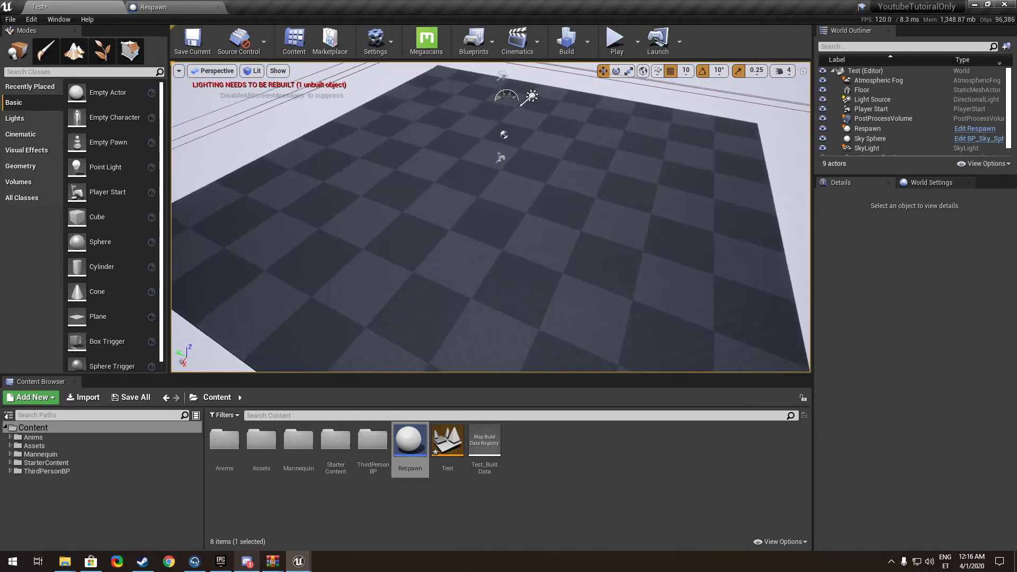
right_click_drag(645, 247, 644, 246)
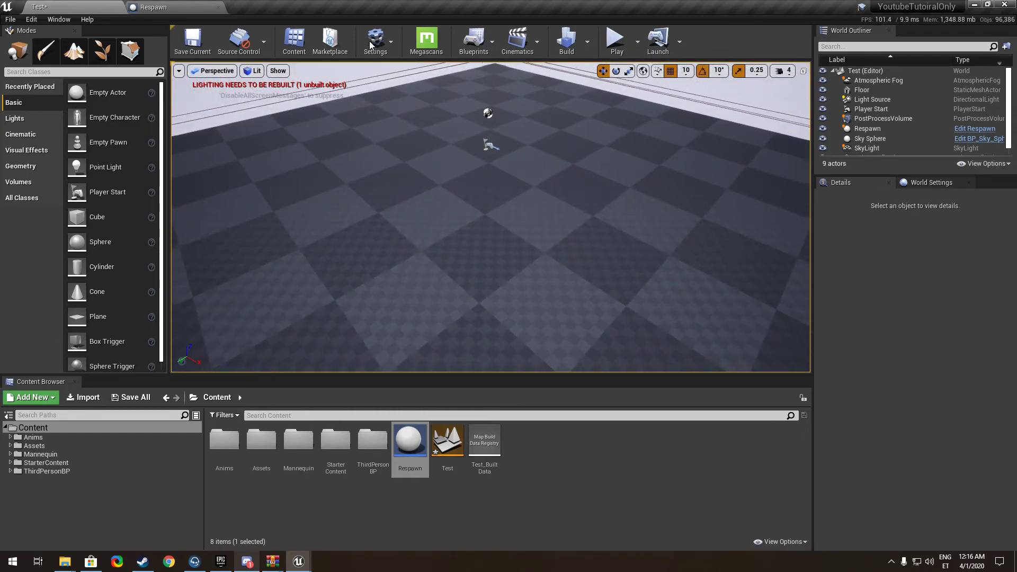
left_click(192, 4)
scroll(375, 155, "down", 4)
scroll(439, 211, "up", 5)
scroll(470, 184, "down", 2)
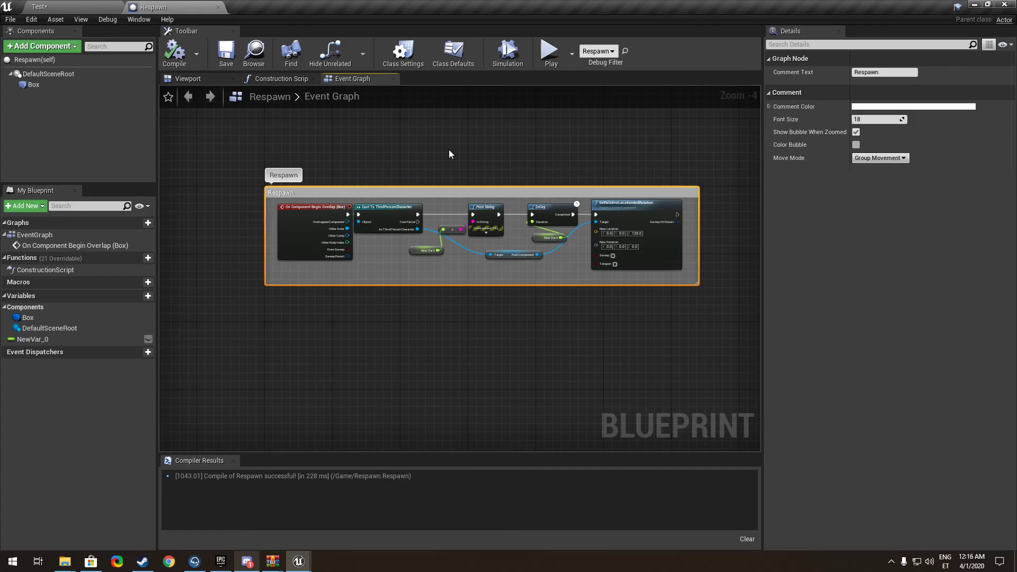
left_click(115, 5)
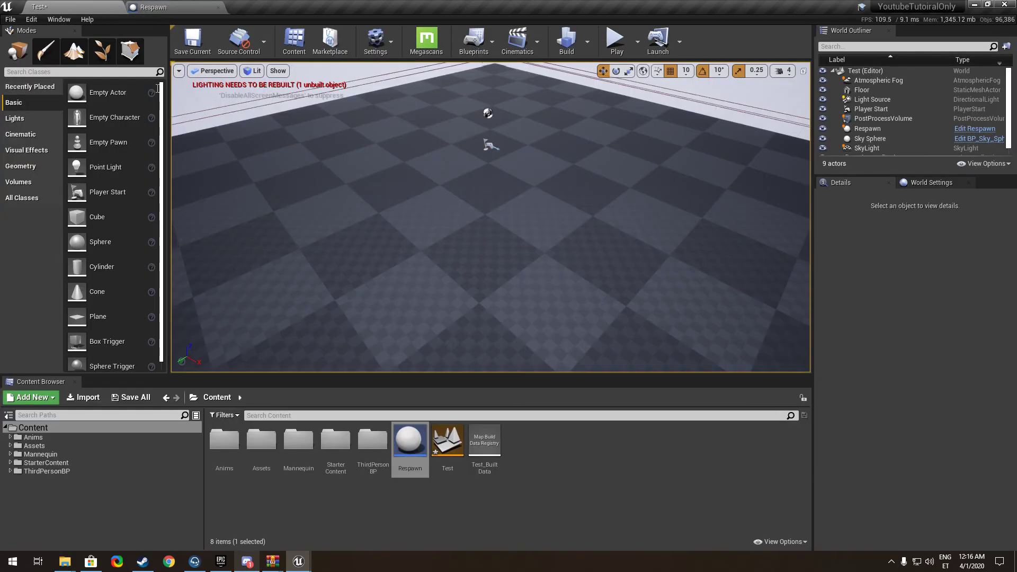